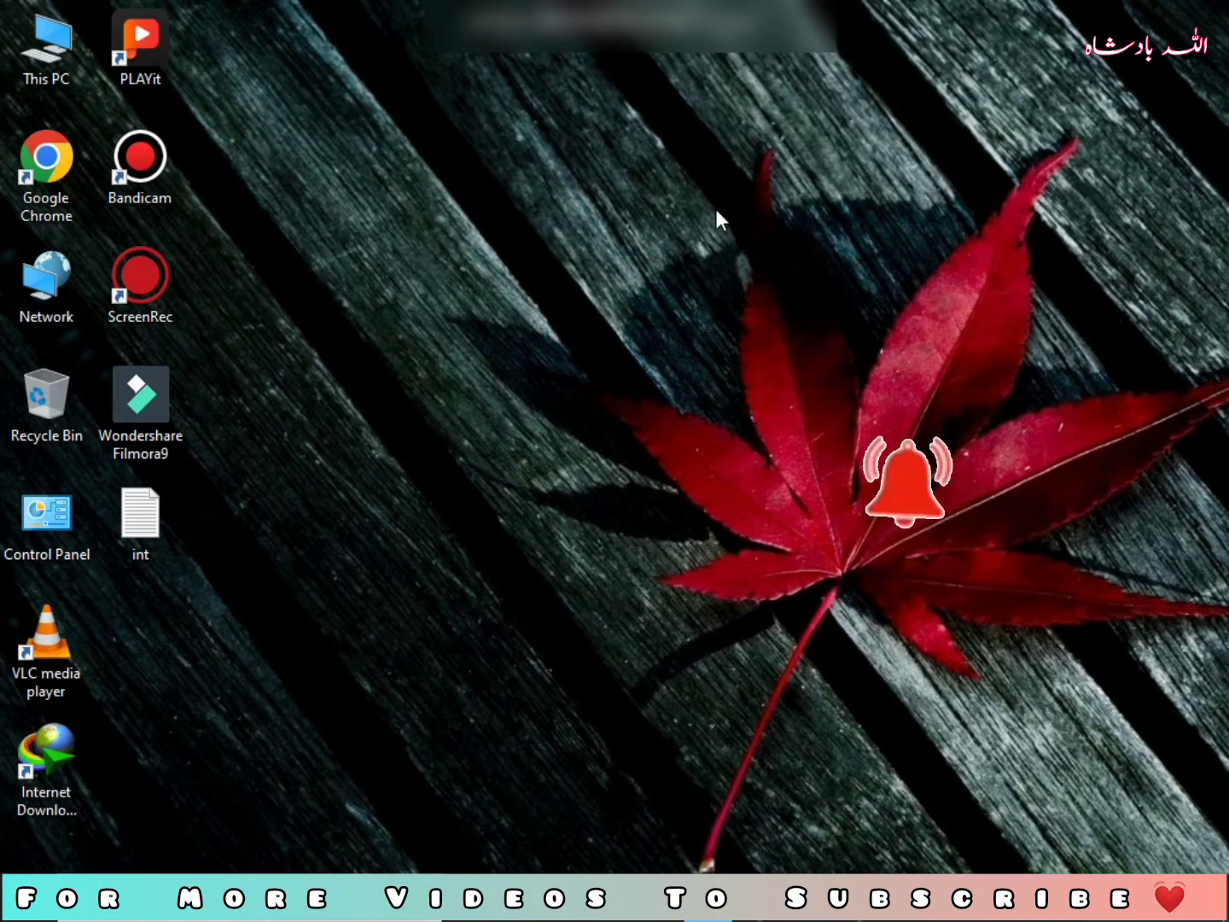
- Open YouTube in Google Chrome and start a new video upload in YouTube Studio
click(647, 902)
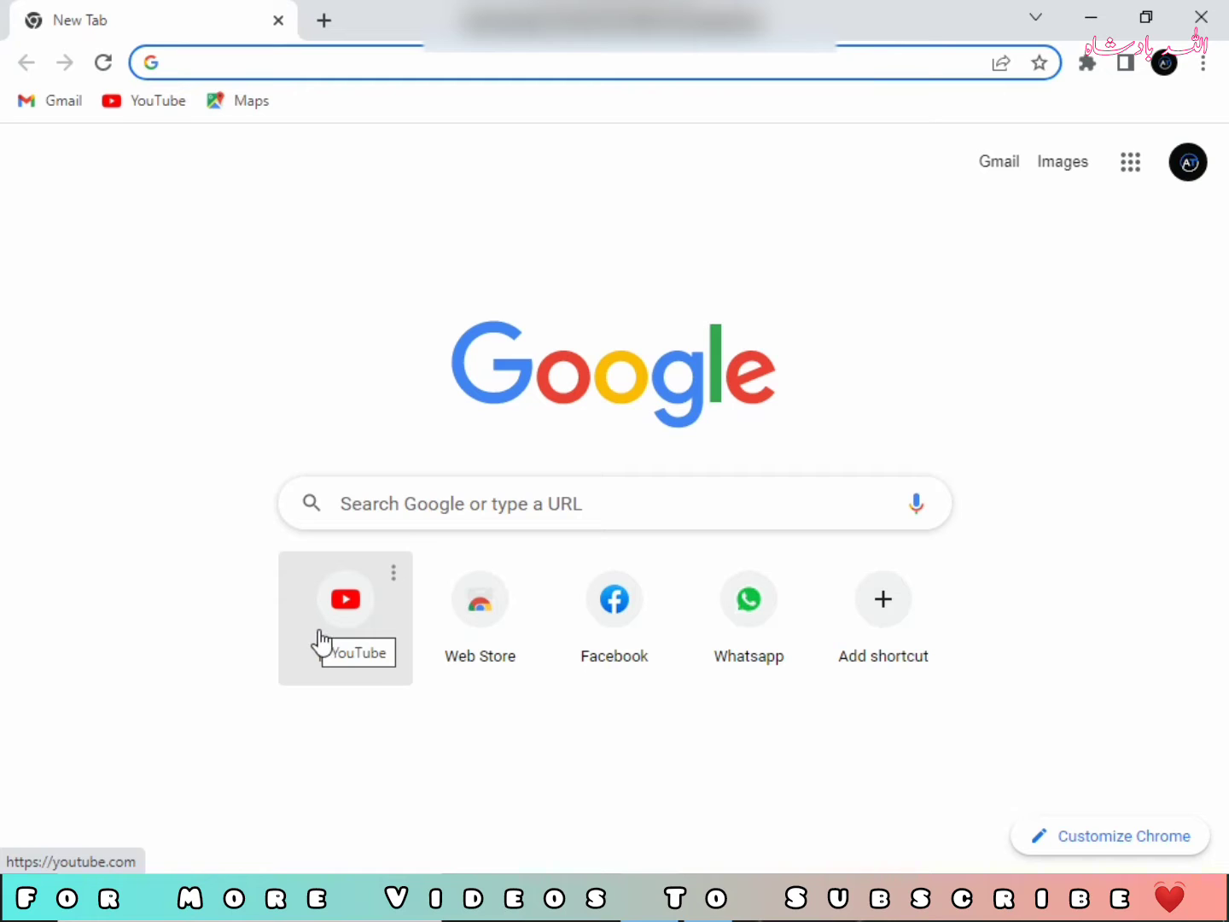
click(325, 647)
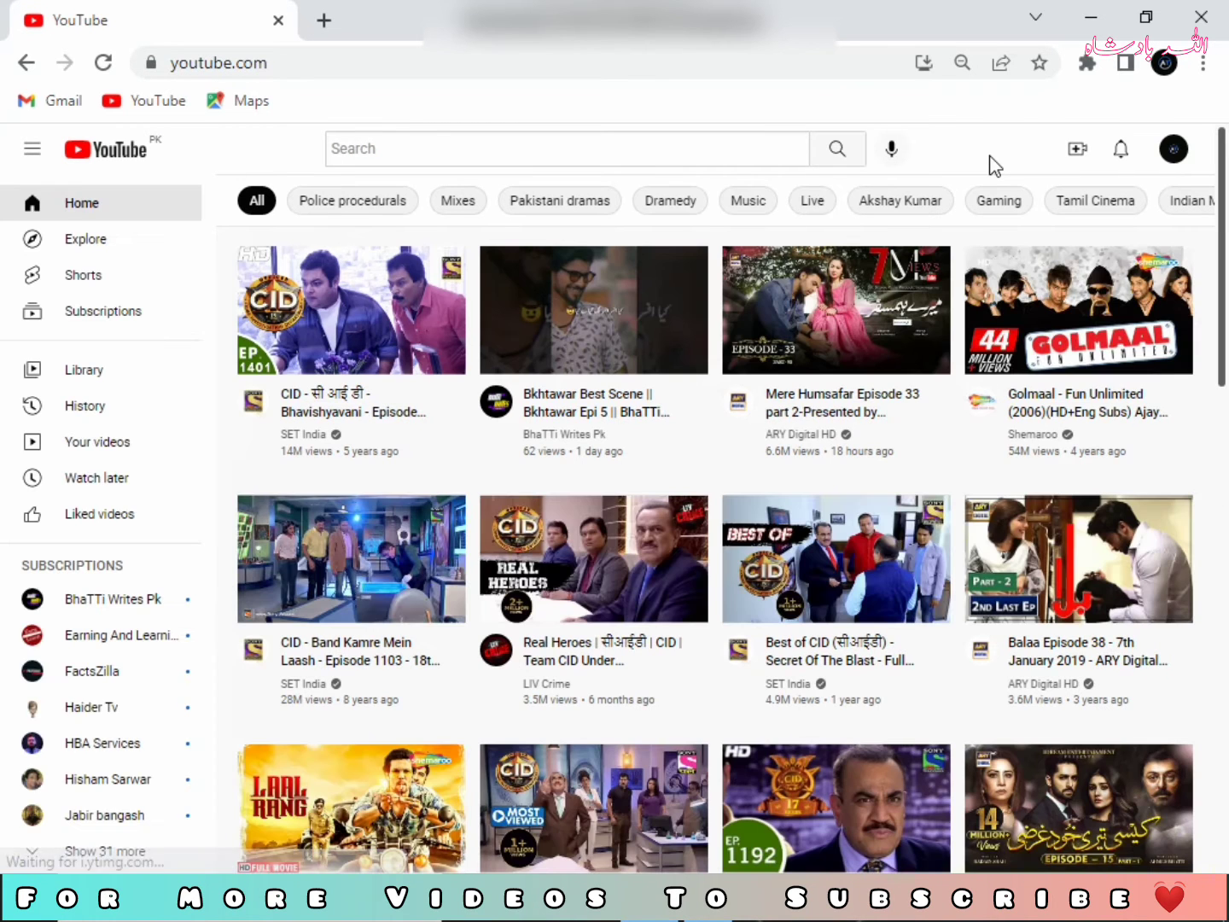
click(1078, 150)
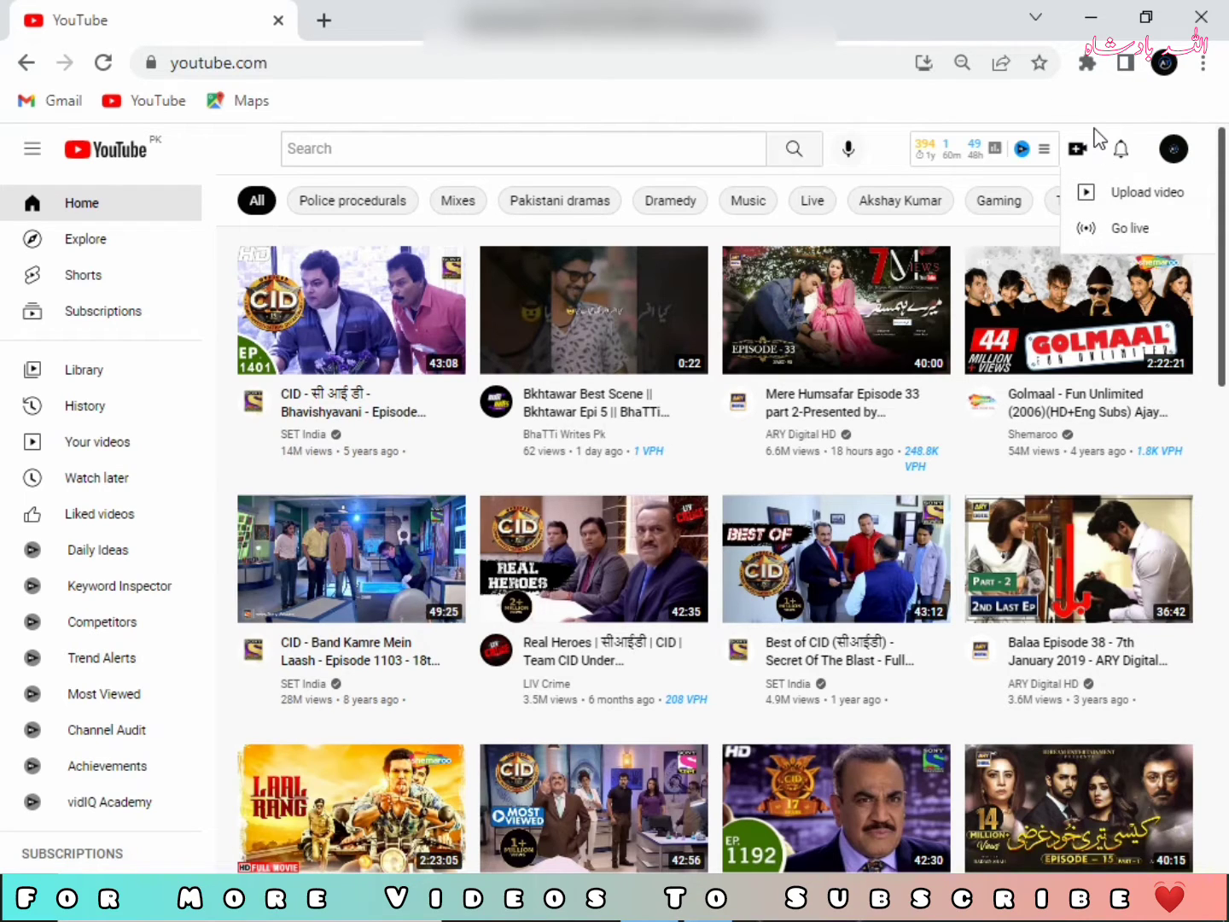
click(1095, 198)
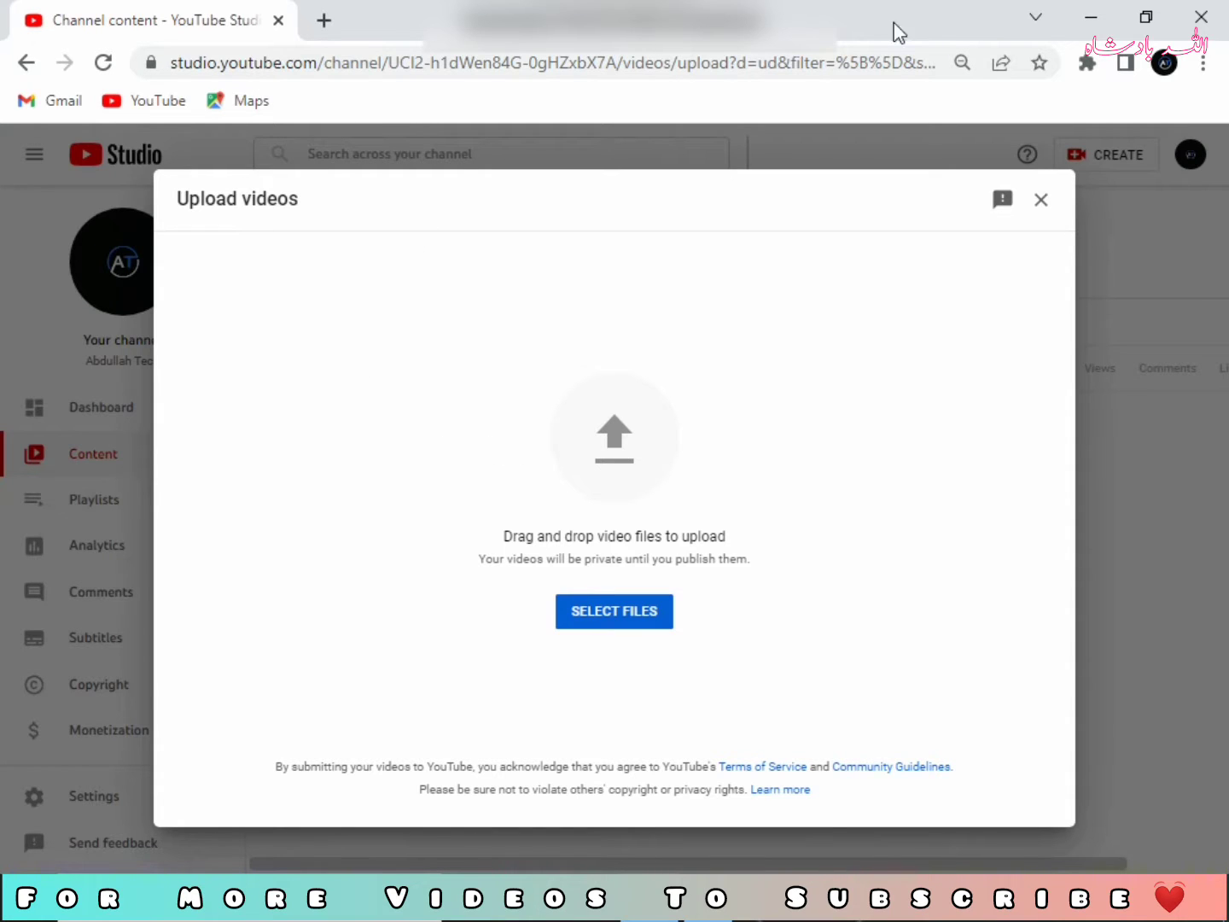
- Choose the "05 Most Gruesome Torture Techniques" video from Local Disk (E:) for uploading
click(606, 500)
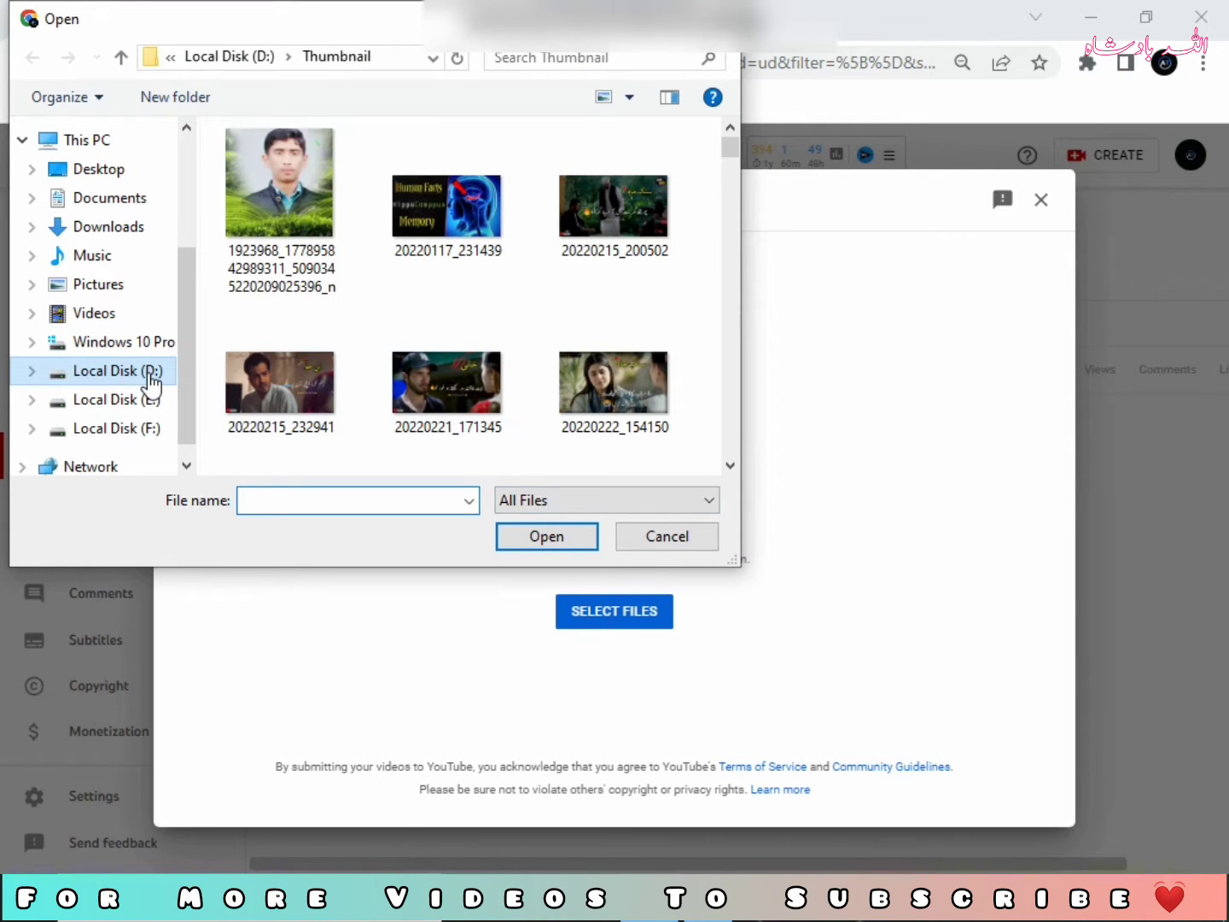
click(120, 400)
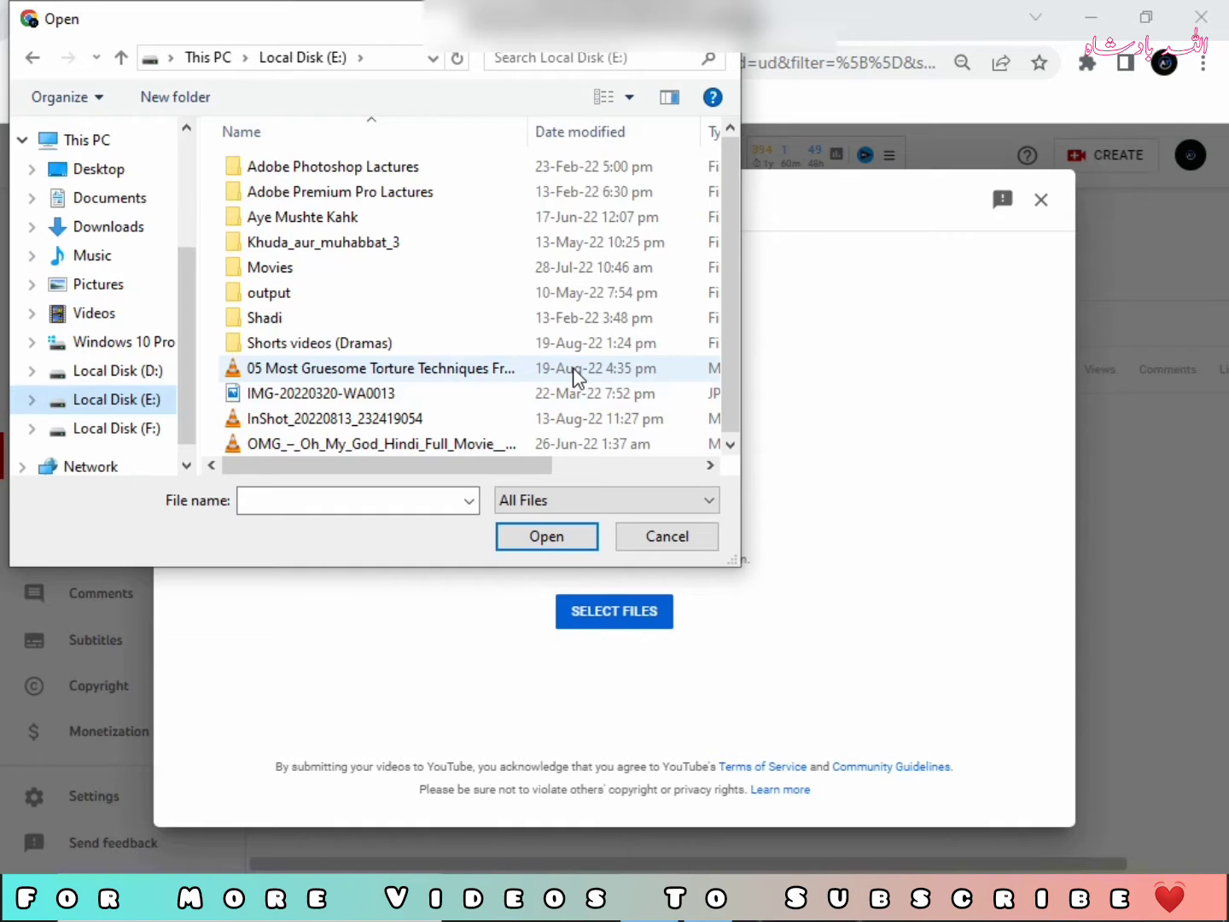
double_click(576, 368)
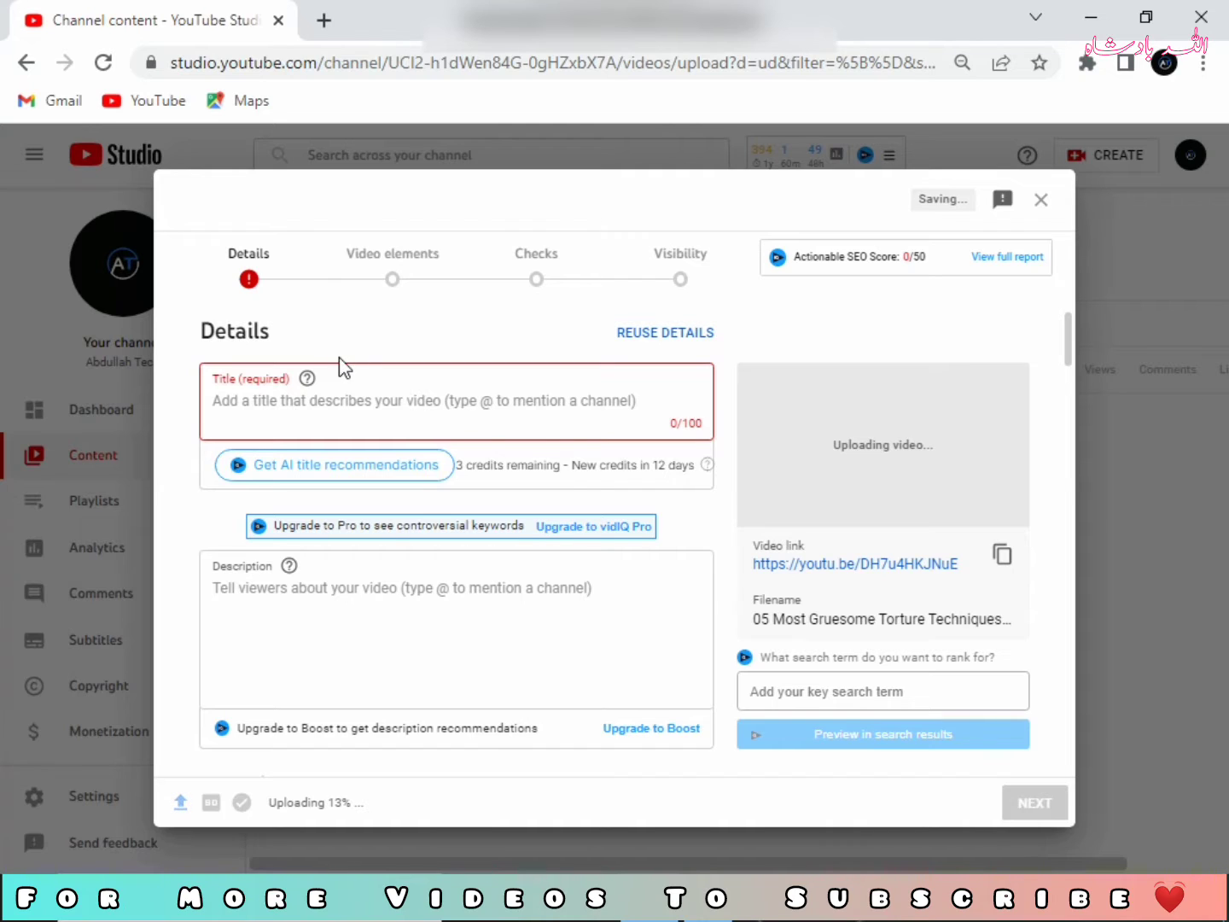
- Switch to the int text file in Notepad, maximize it, and select the "05 Most Gruesome Torture Techniques" title line for copying
click(334, 398)
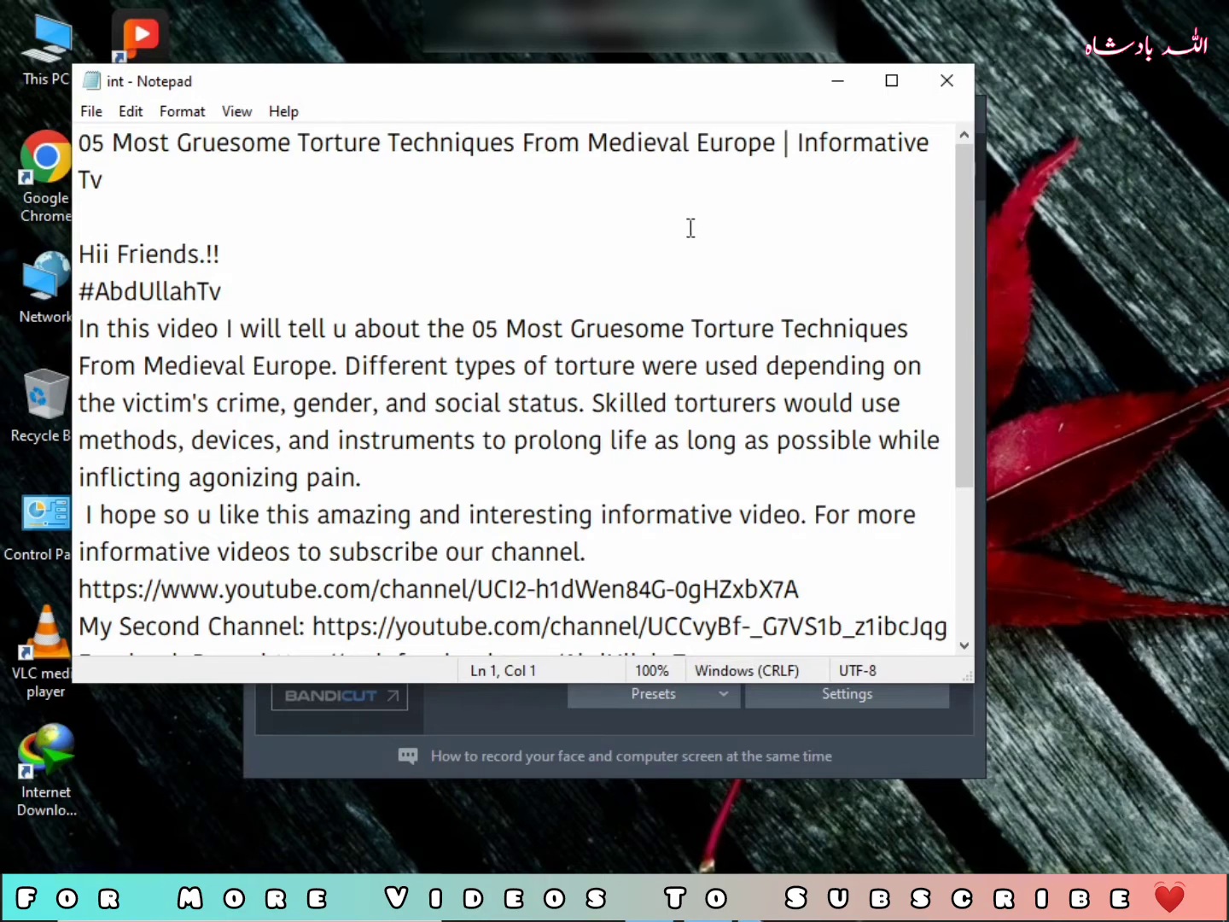
click(891, 81)
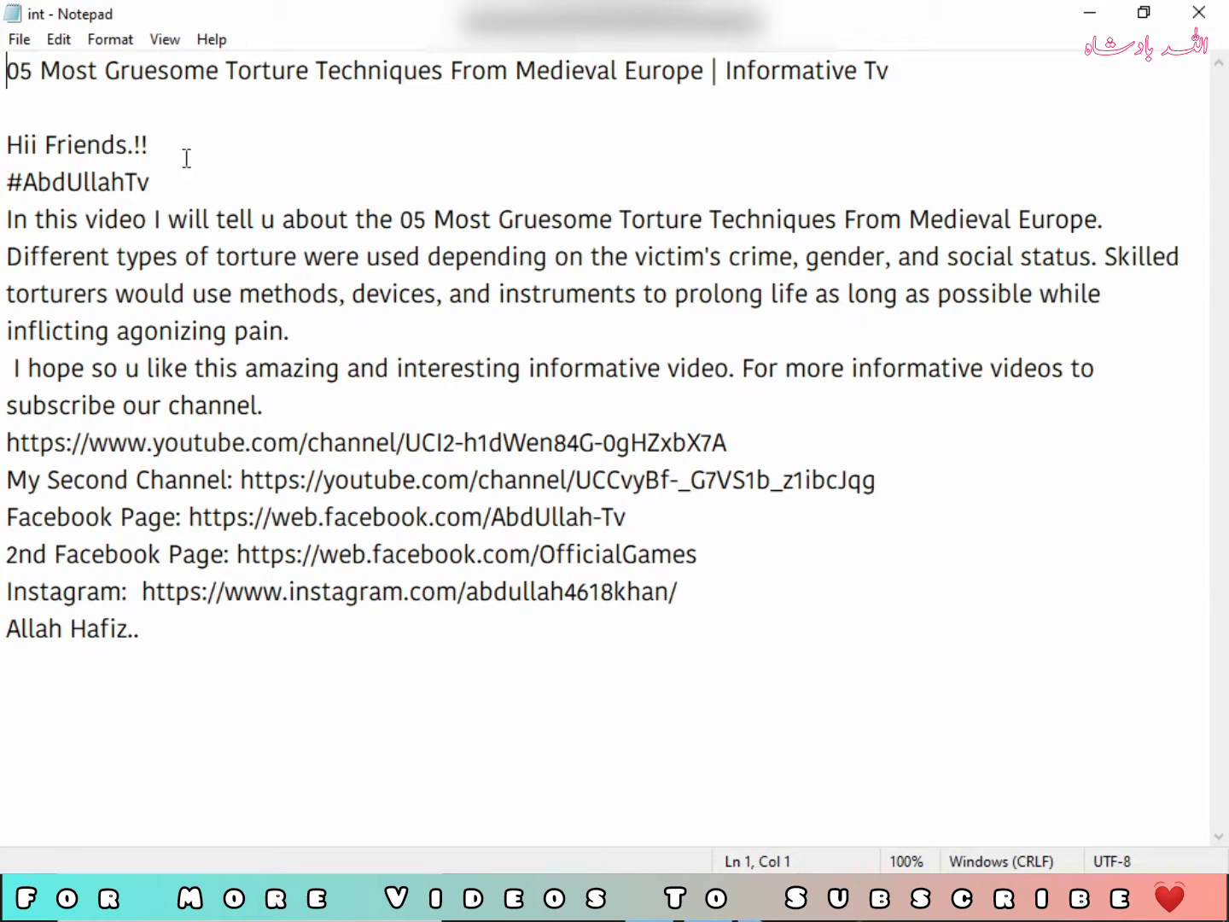
double_click(211, 86)
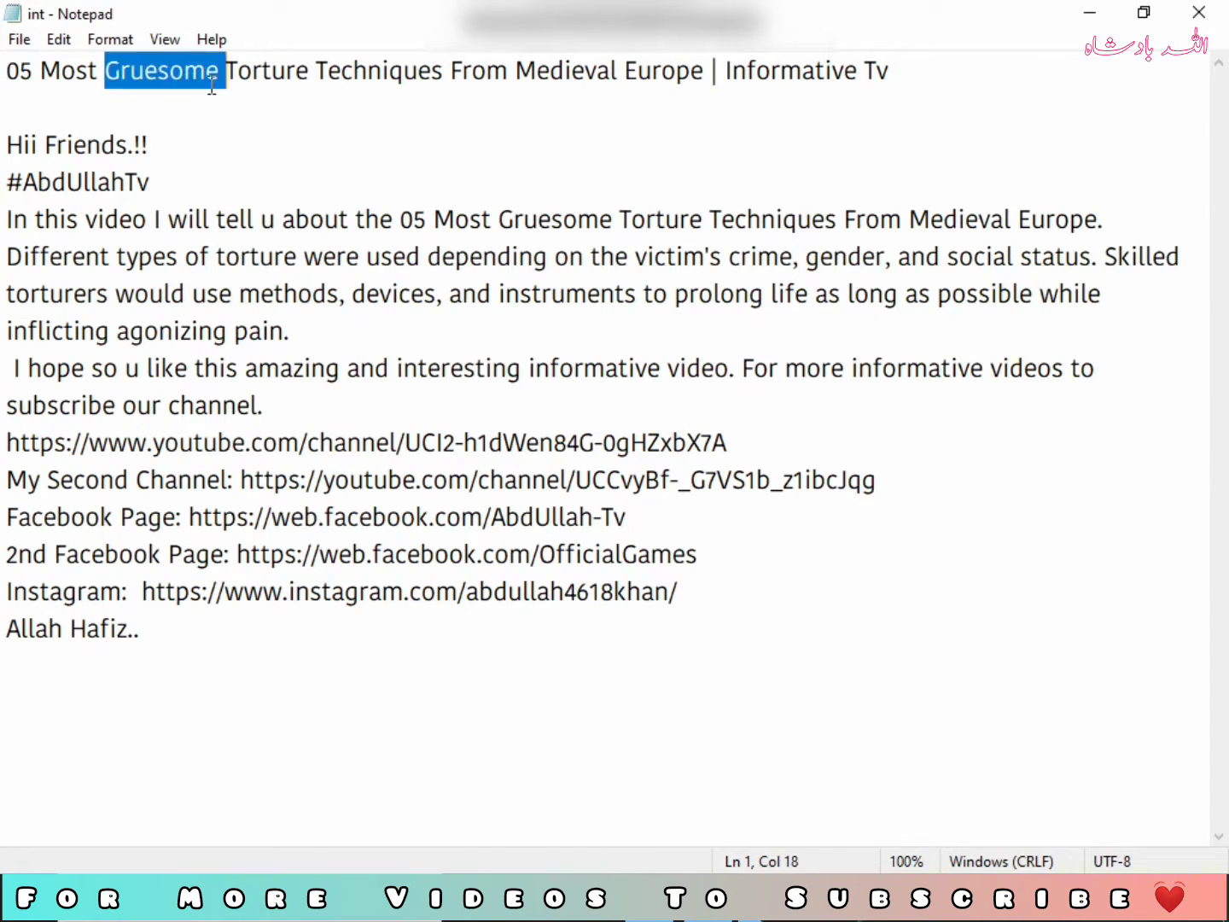
click(211, 85)
double_click(264, 86)
click(265, 85)
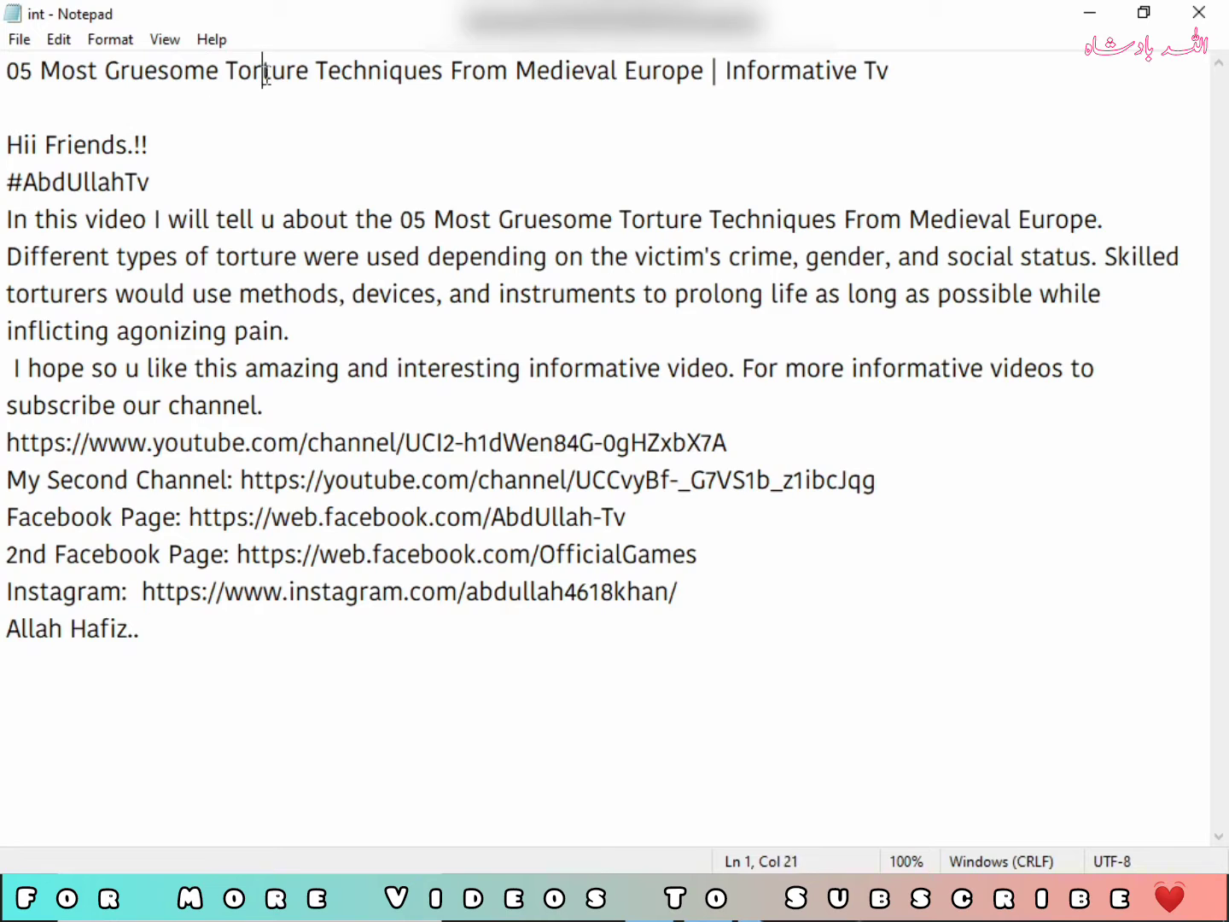
double_click(264, 86)
click(264, 85)
drag(9, 70, 982, 91)
- Return to the upload in Chrome and paste "05 Most Gruesome Torture Techniques From Medieval Europe | Informative Tv" as the title
key(alt+Tab)
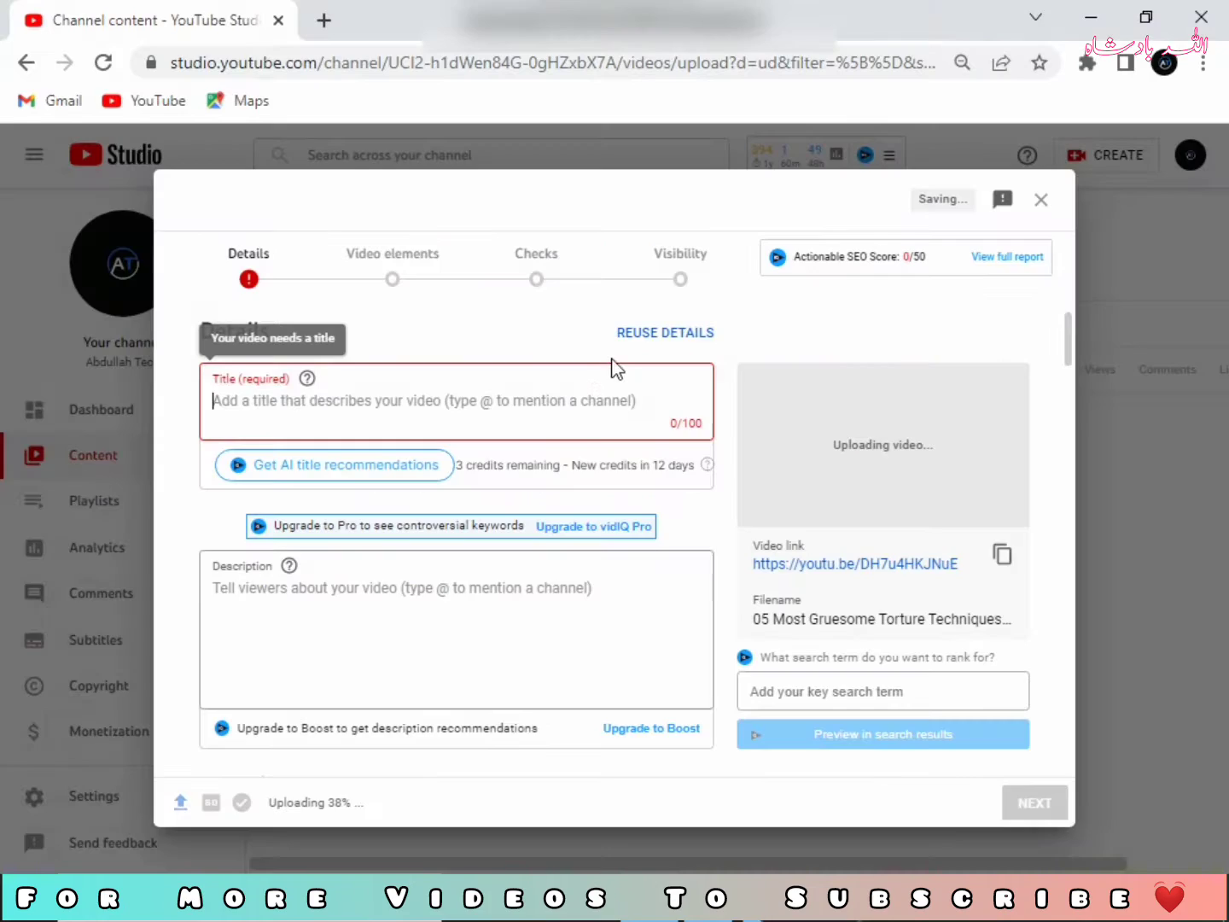
right_click(417, 393)
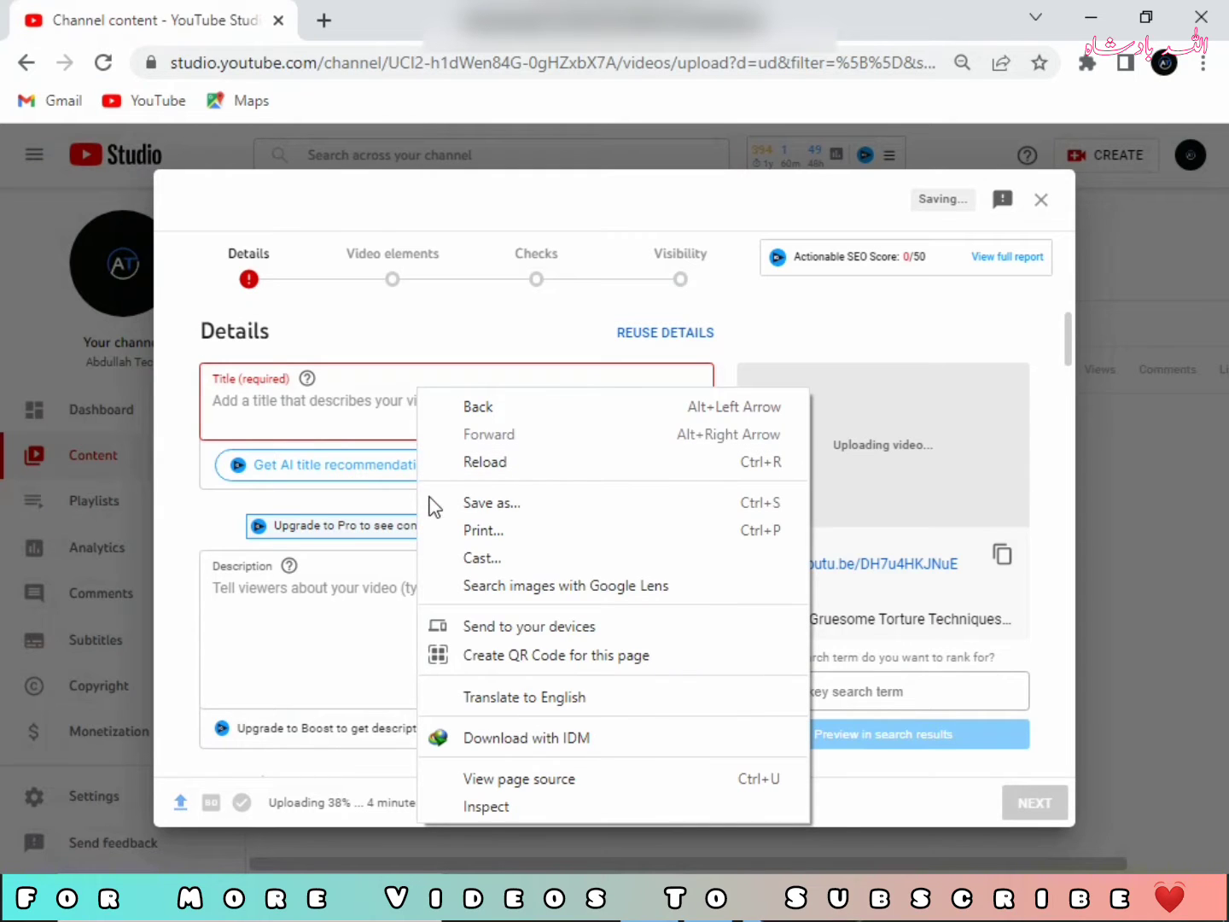
right_click(390, 408)
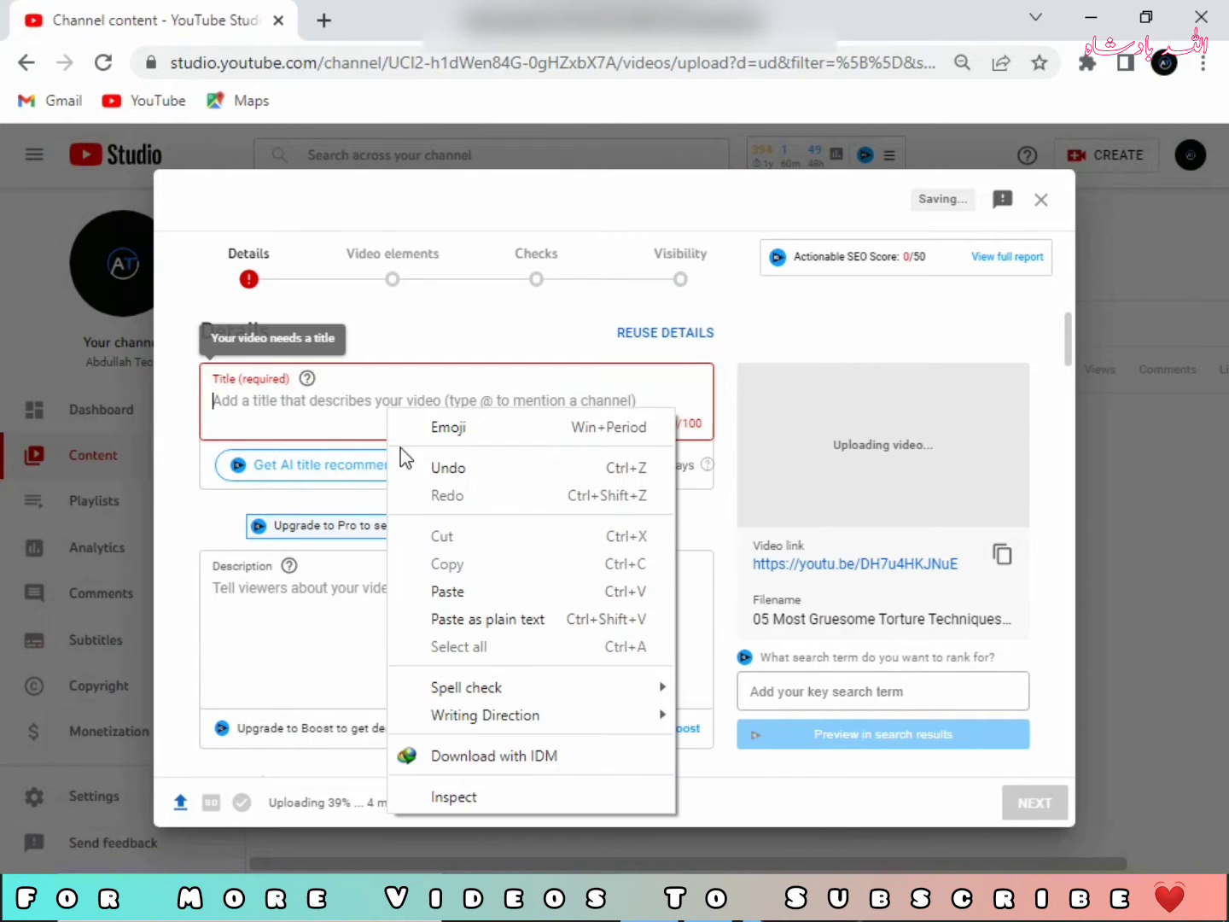
click(406, 591)
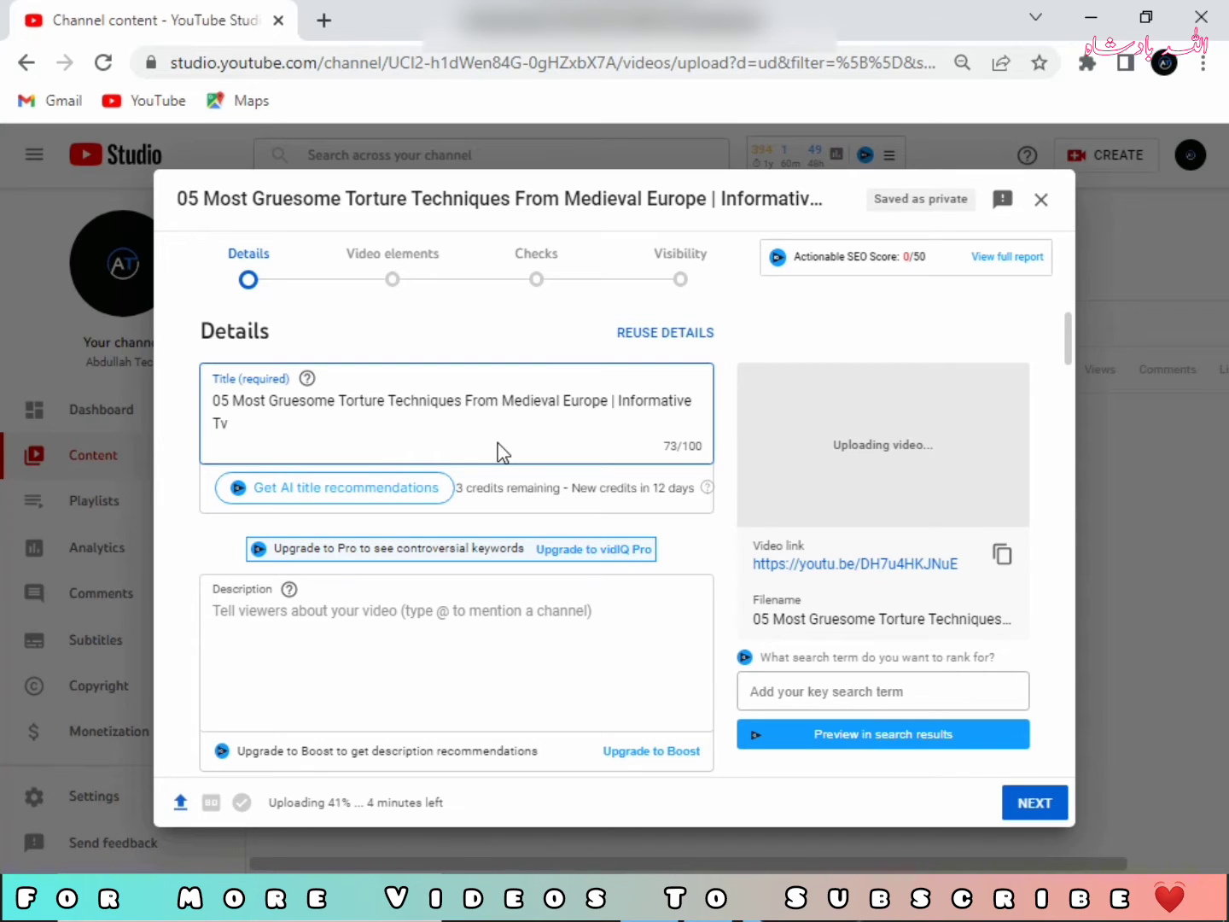
- Copy the text from "Hii Friends.!!" to "Allah Hafiz." in the Notepad file into the video's description
scroll(403, 381, up, 19)
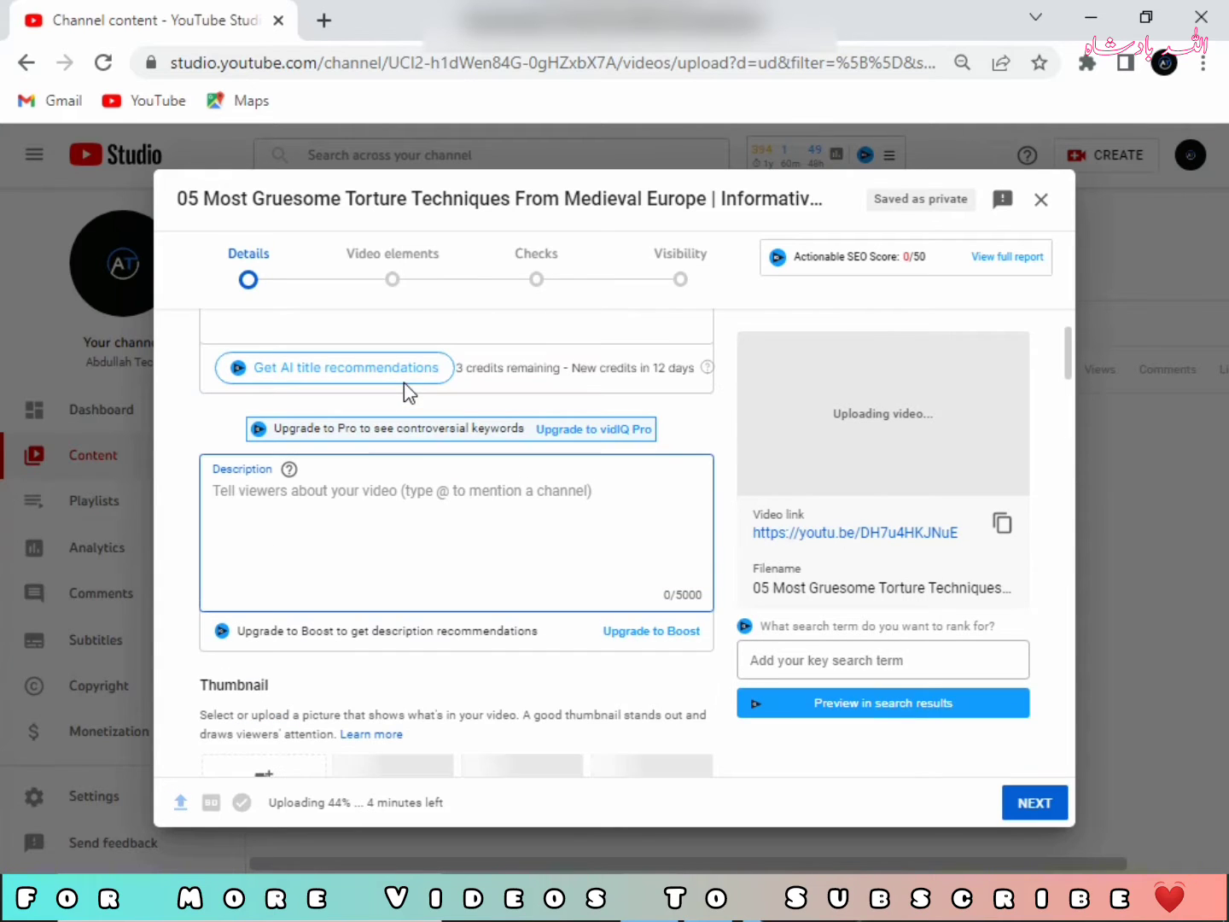
scroll(414, 538, up, 2)
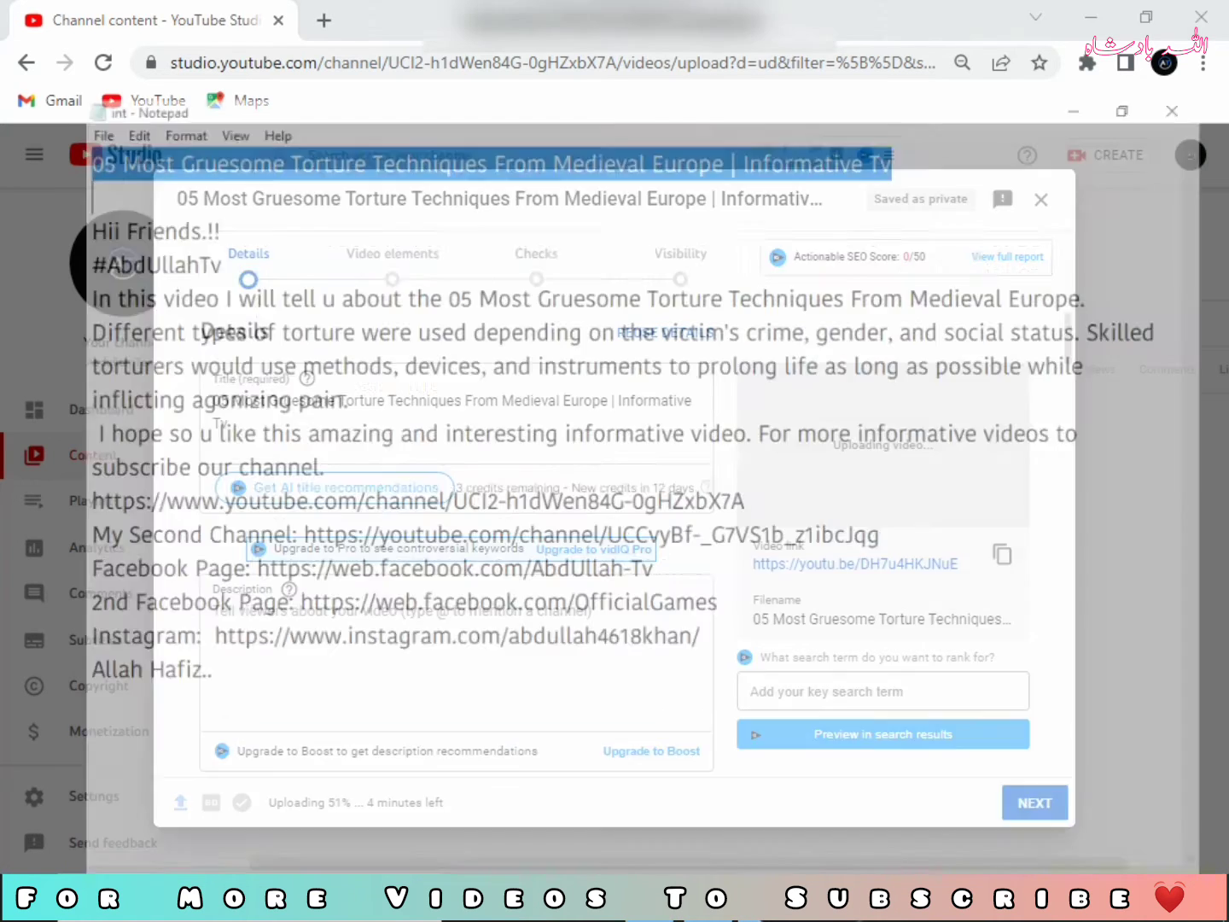
key(alt+Tab)
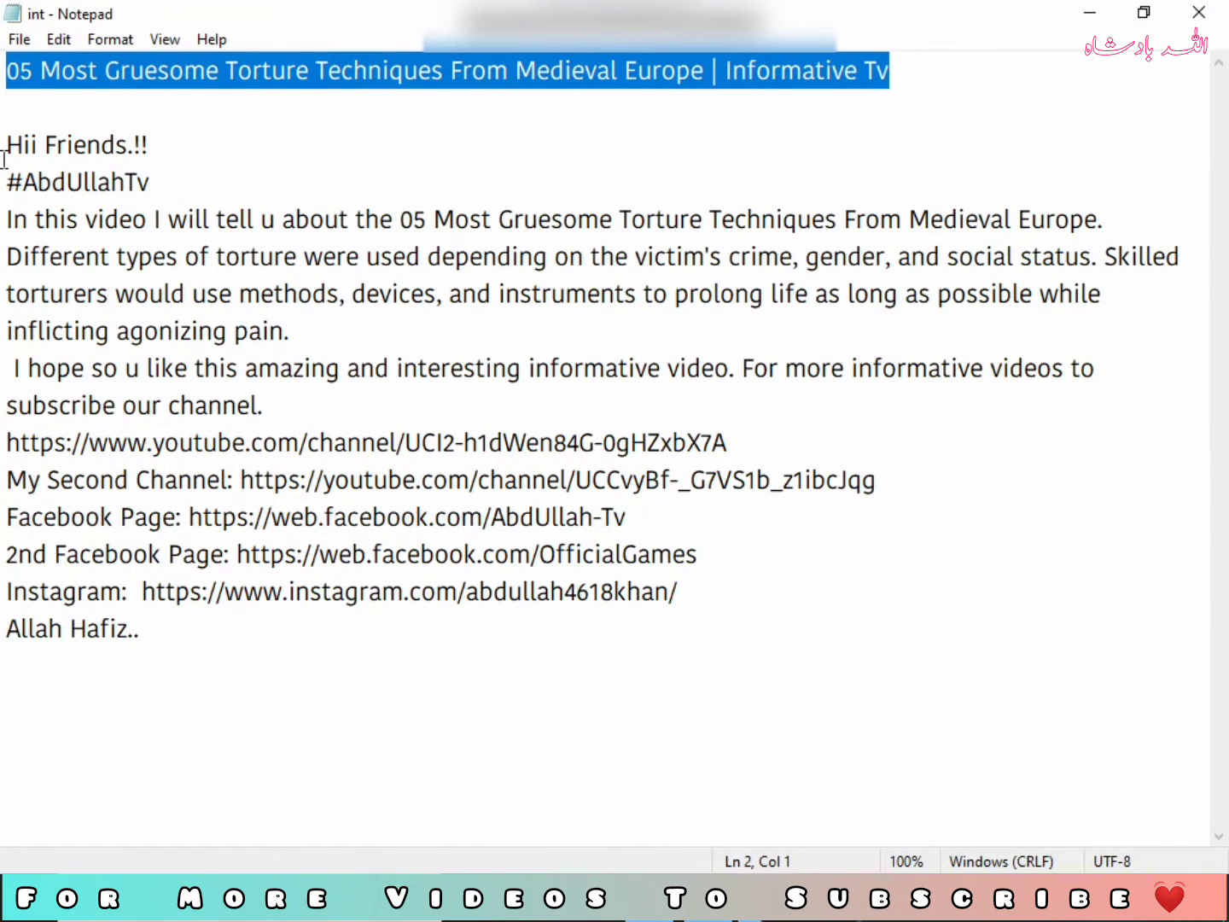
drag(4, 145, 135, 627)
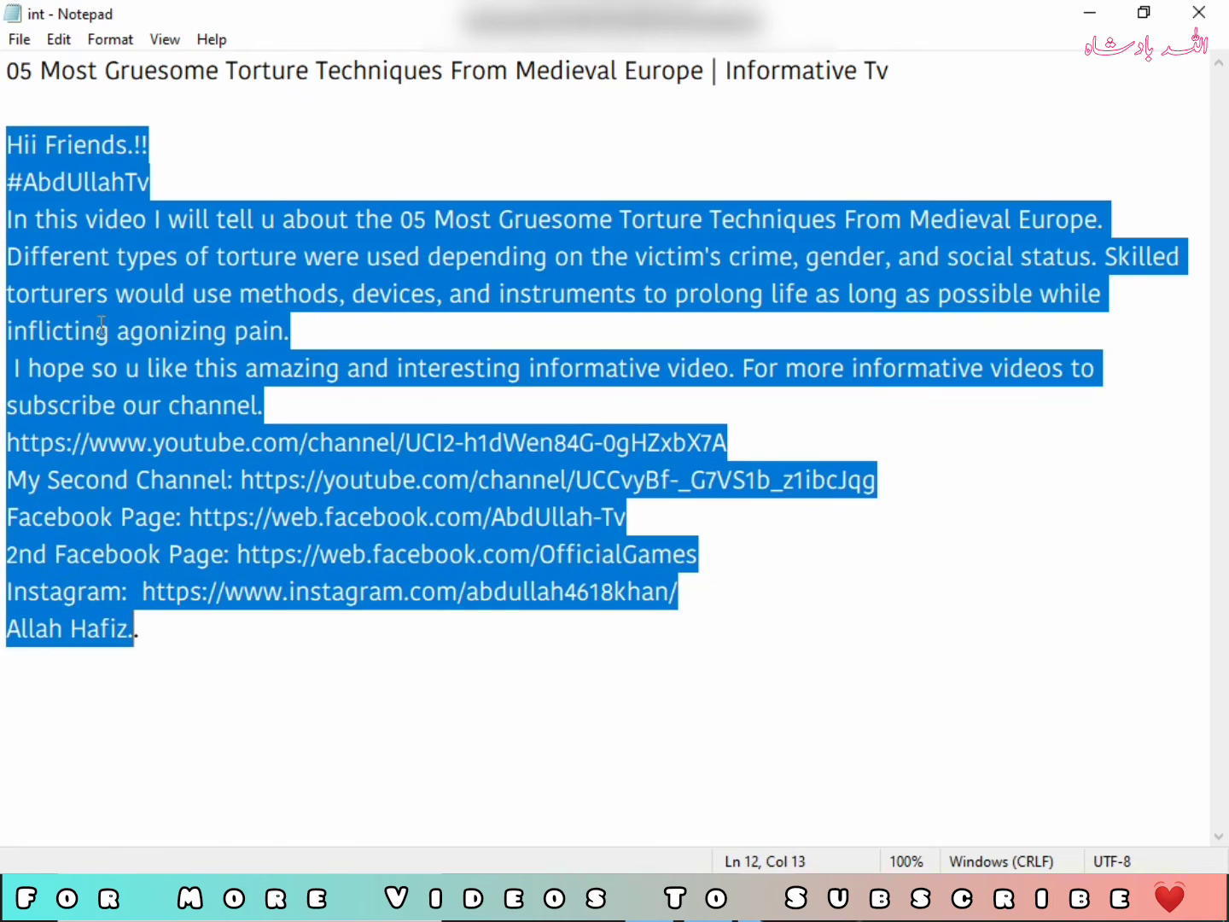
key(alt+Tab)
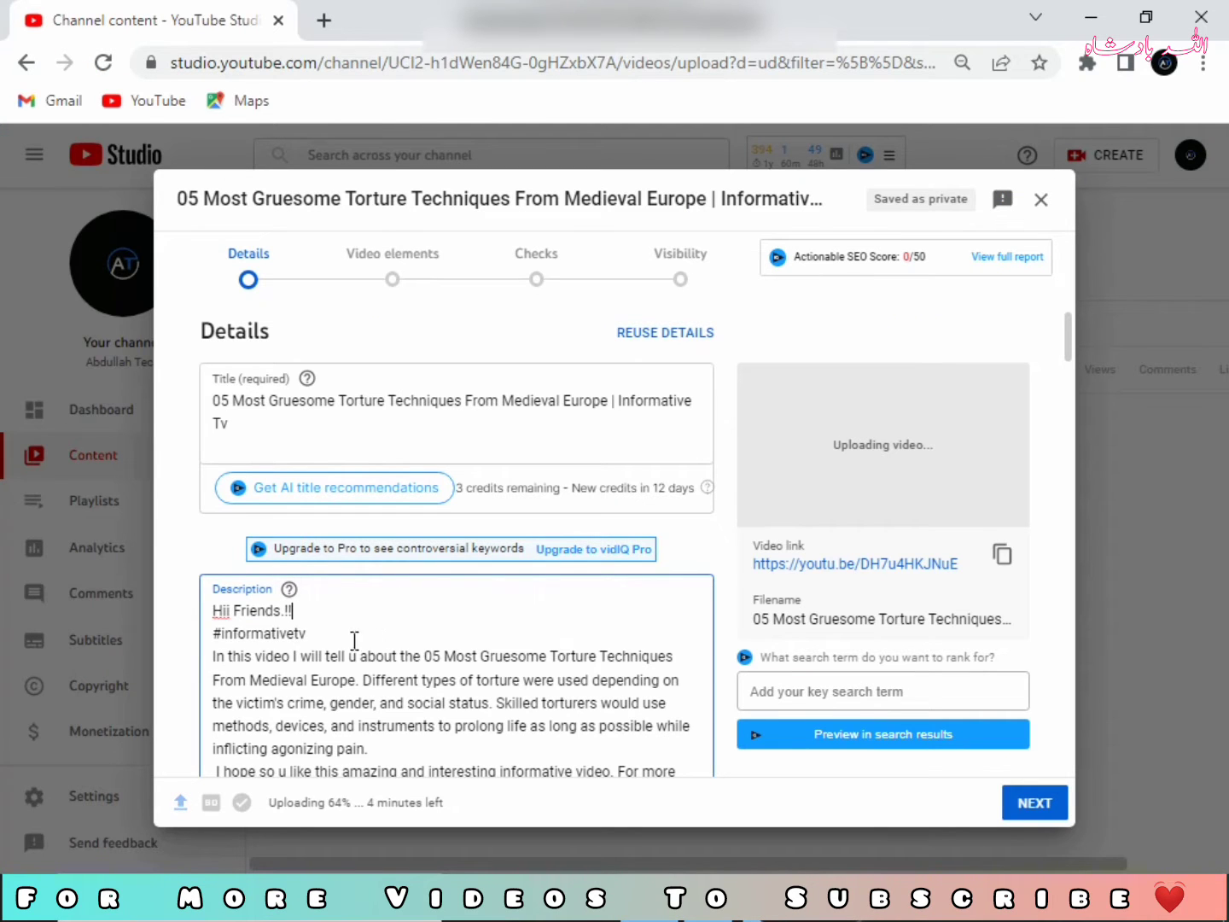
click(356, 627)
- Upload the "Gruesome Torture Techniques Europe" picture as the video's custom thumbnail
scroll(356, 626, down, 10)
scroll(323, 590, up, 4)
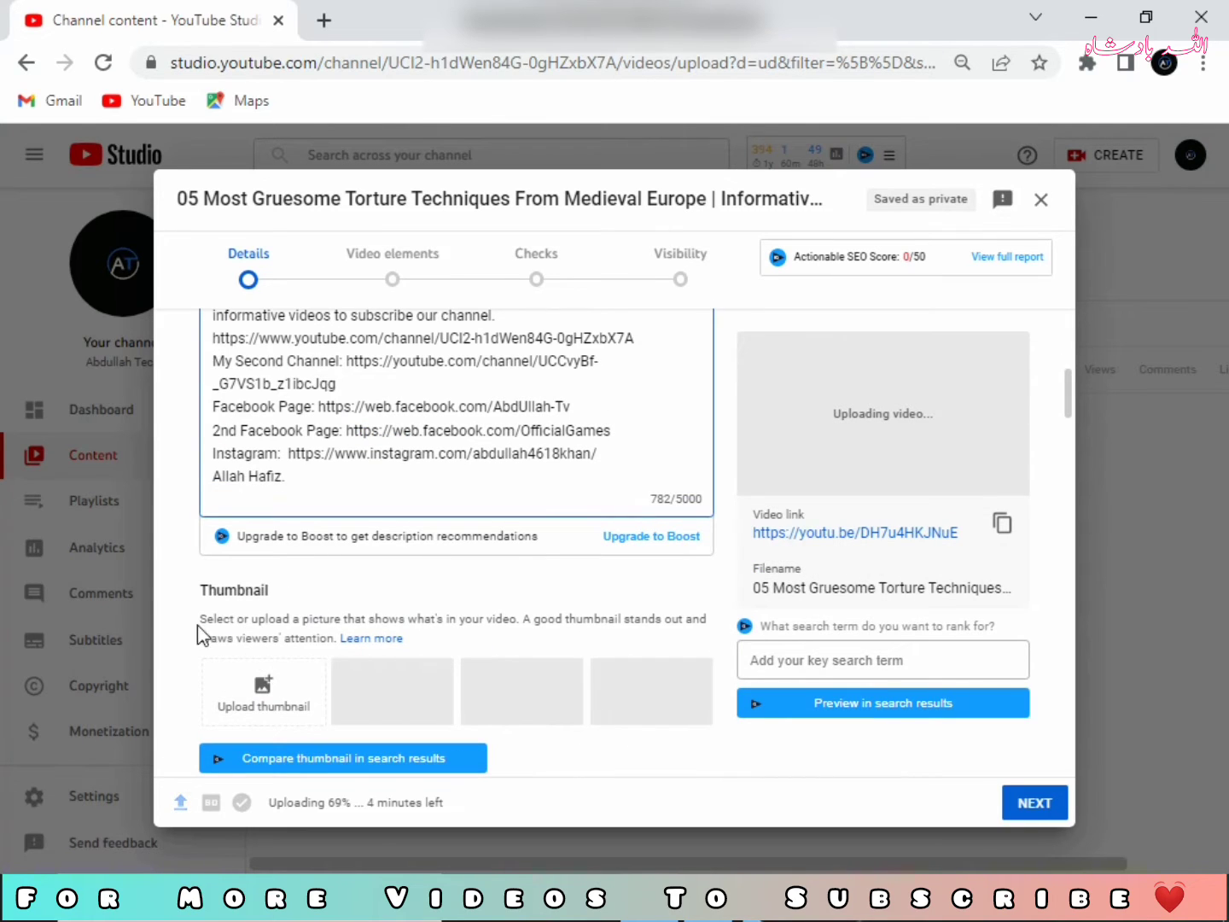
click(249, 696)
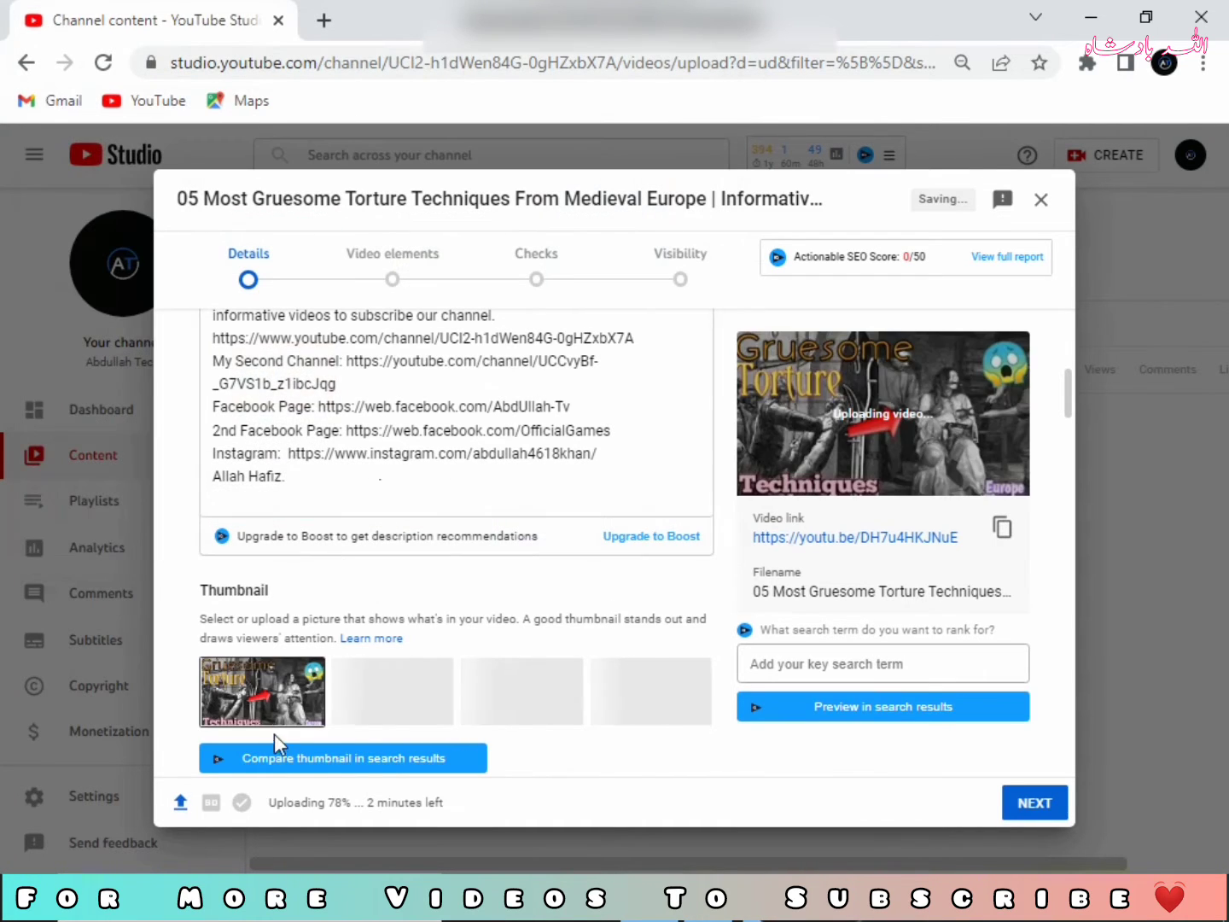
- Check which playlists the video can be added to, and close the list without choosing one
scroll(328, 733, down, 2)
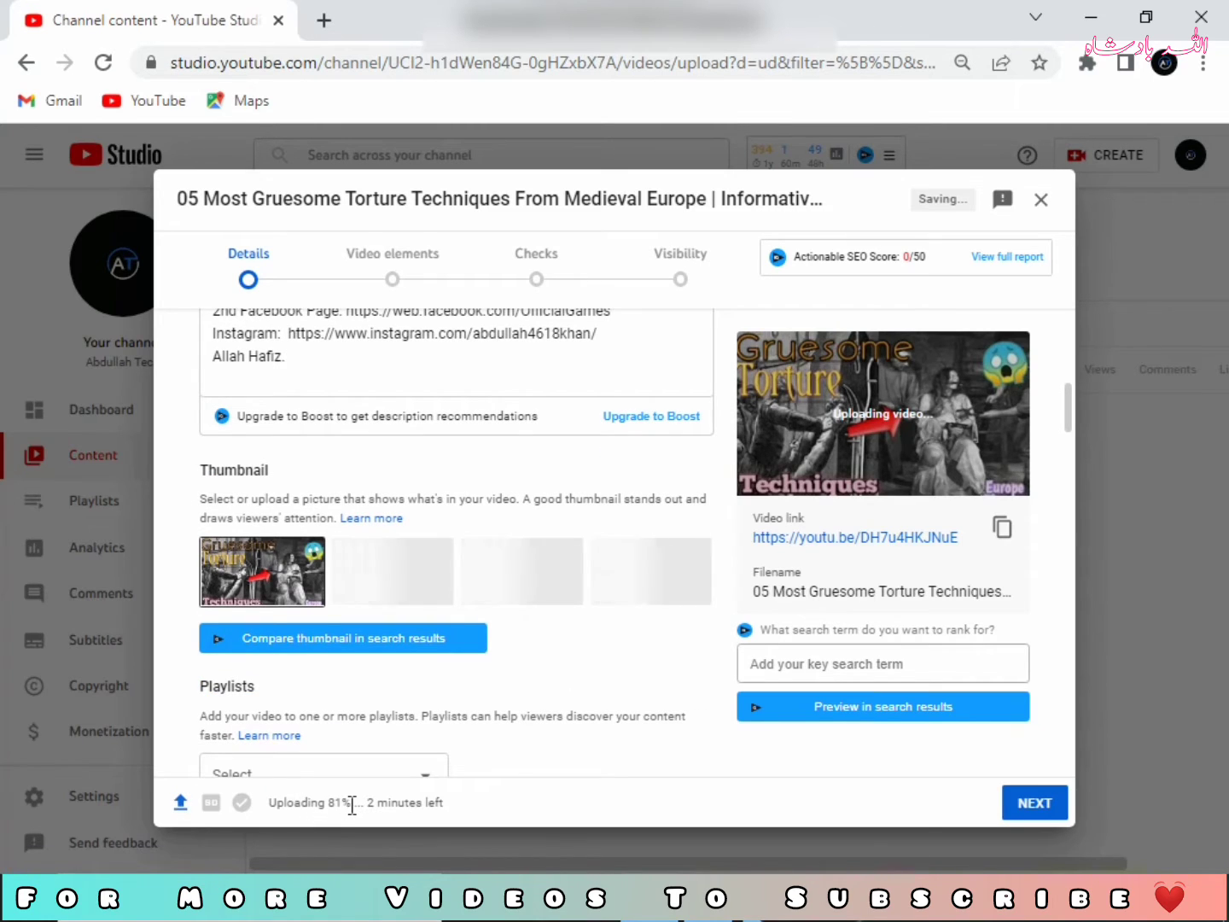
scroll(392, 725, down, 2)
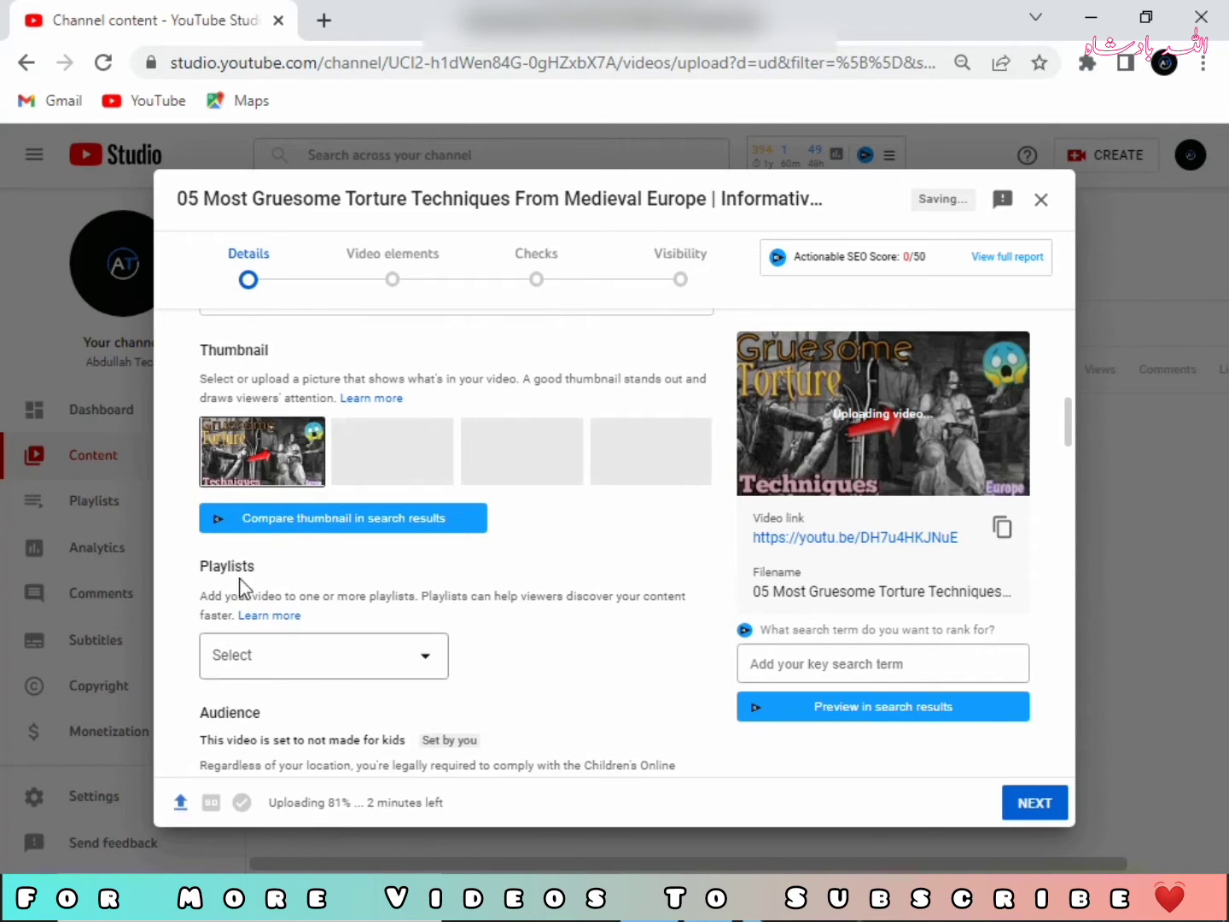
click(323, 658)
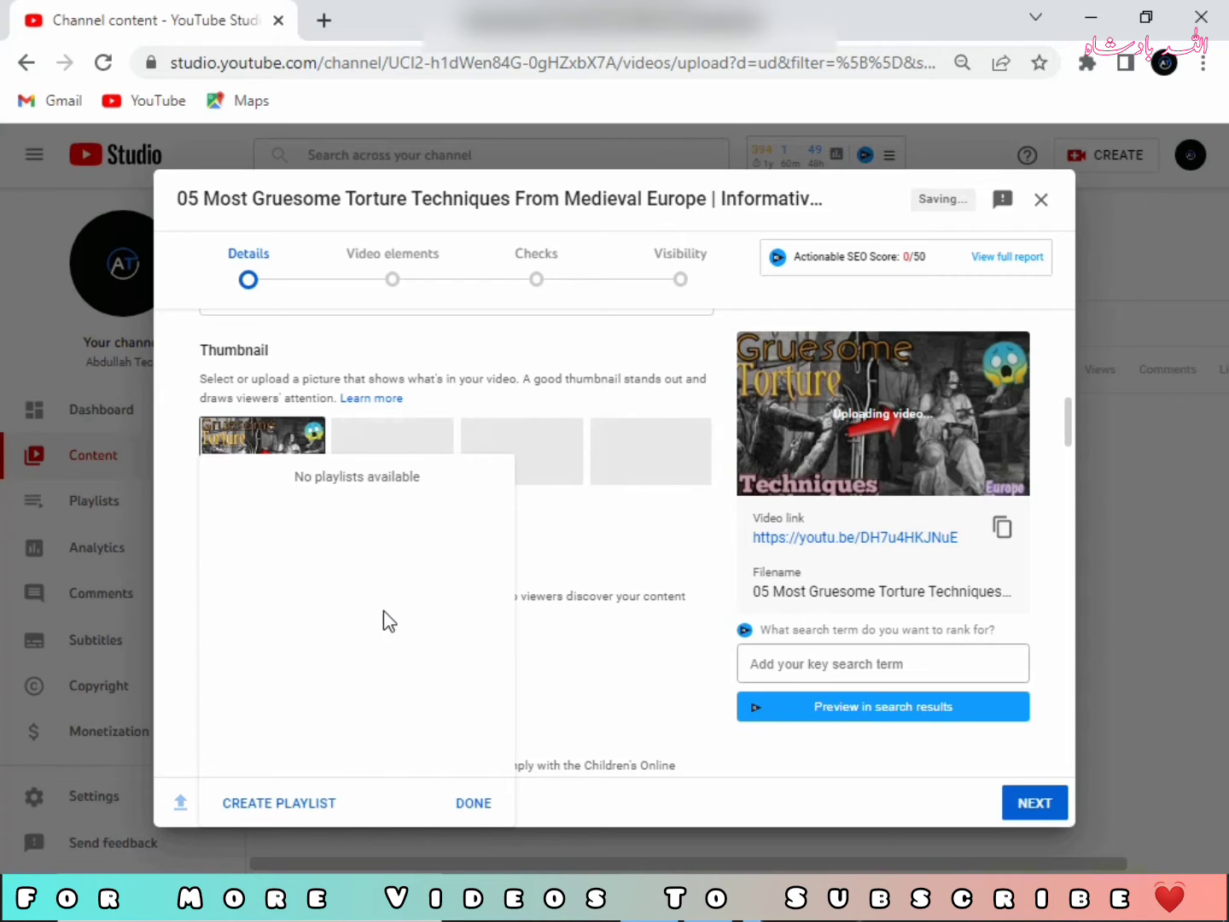
click(469, 803)
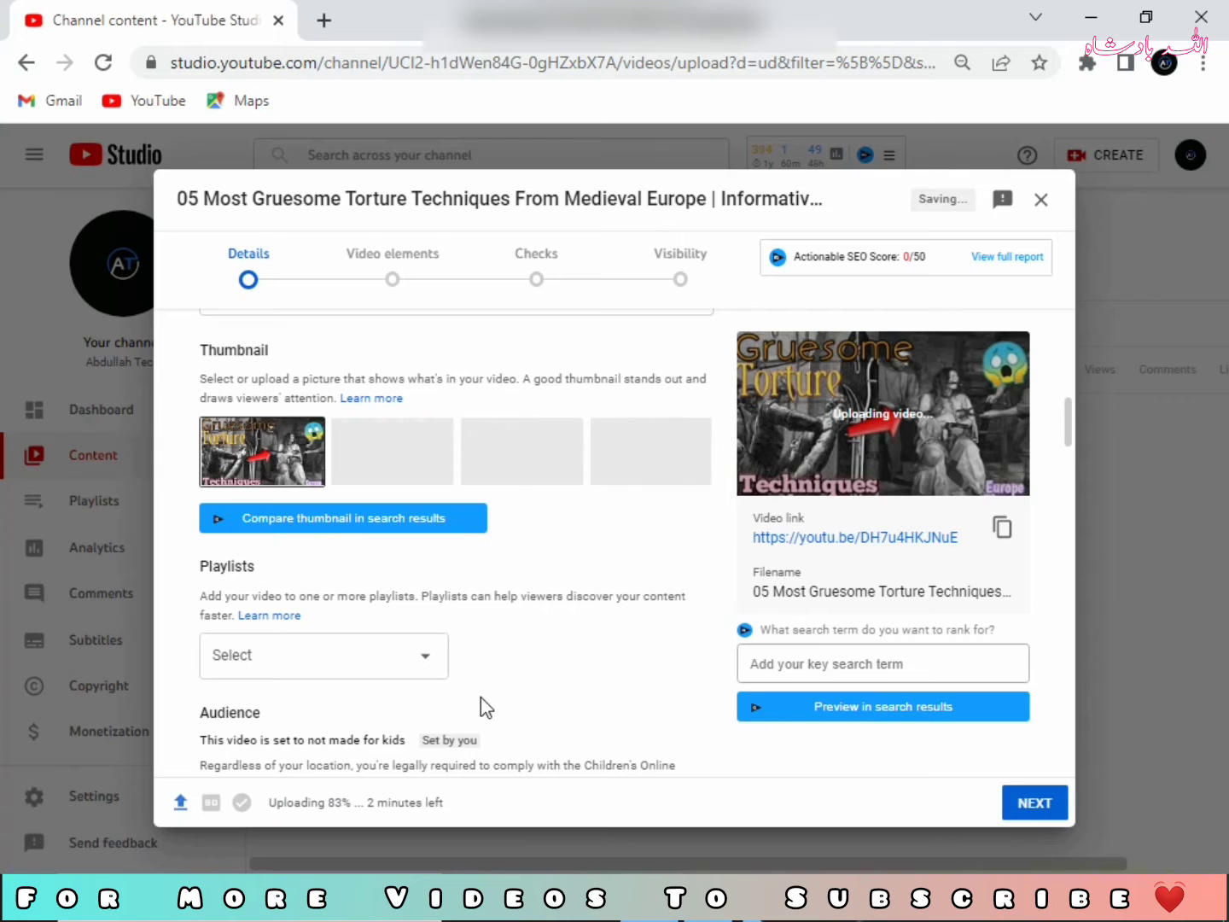
click(410, 664)
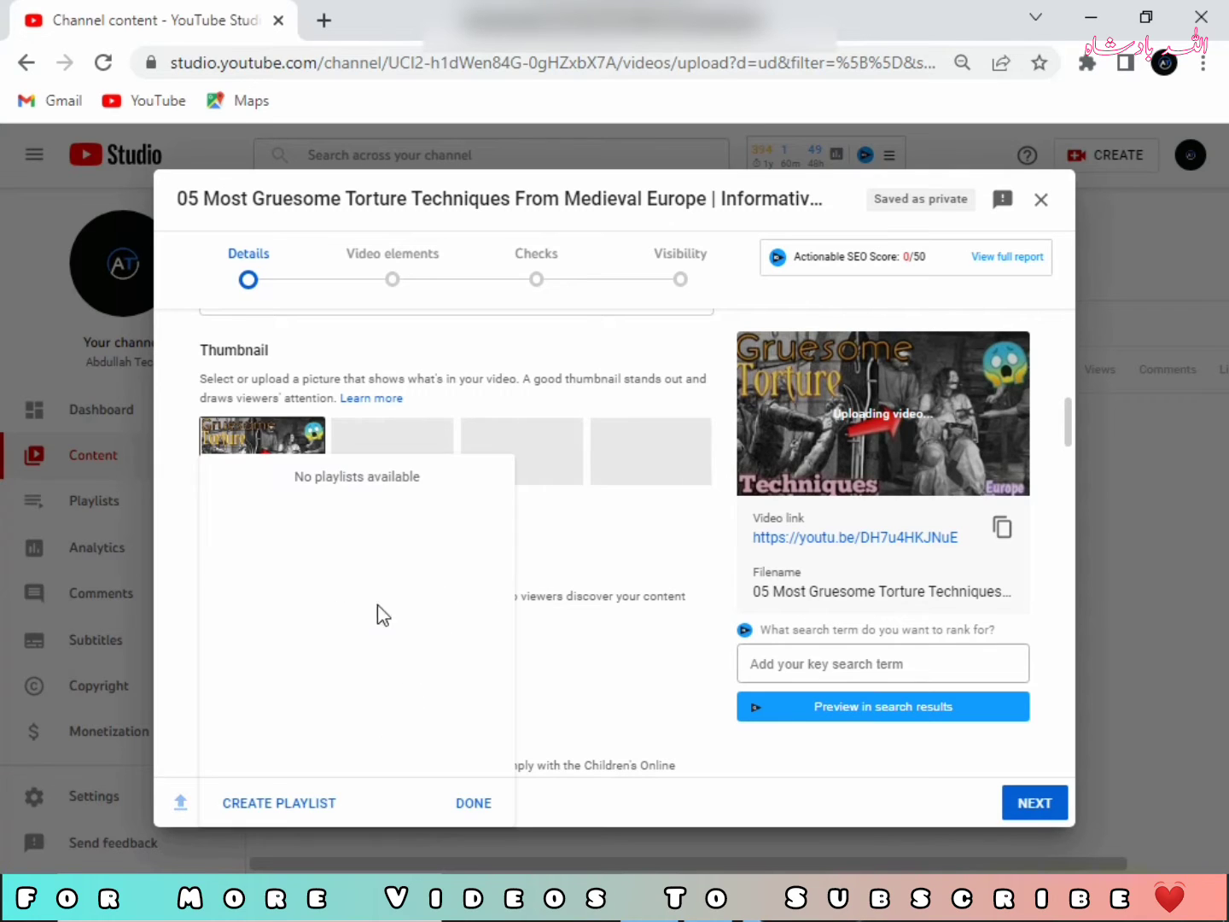
click(557, 688)
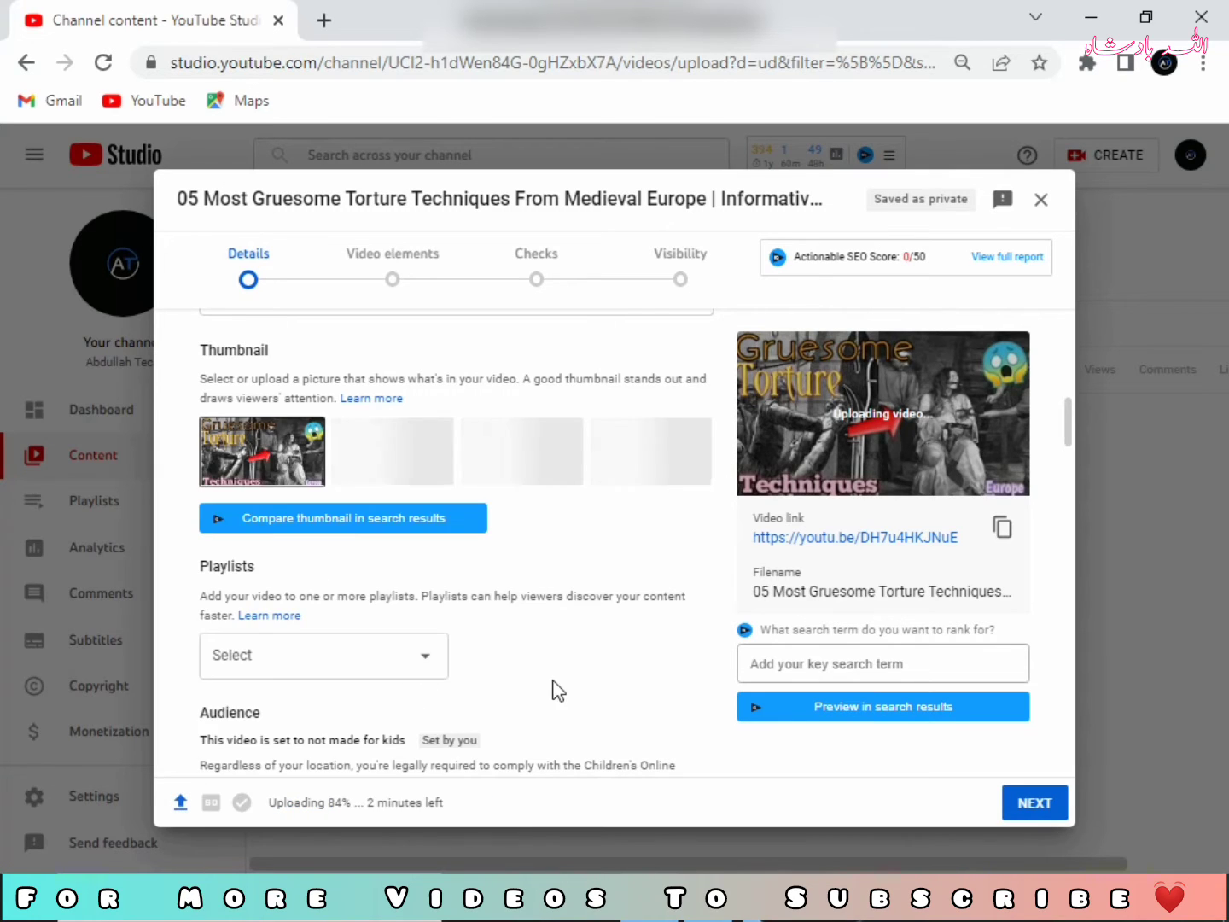
- Expand the advanced age restriction options in the audience settings and review them
scroll(547, 674, down, 4)
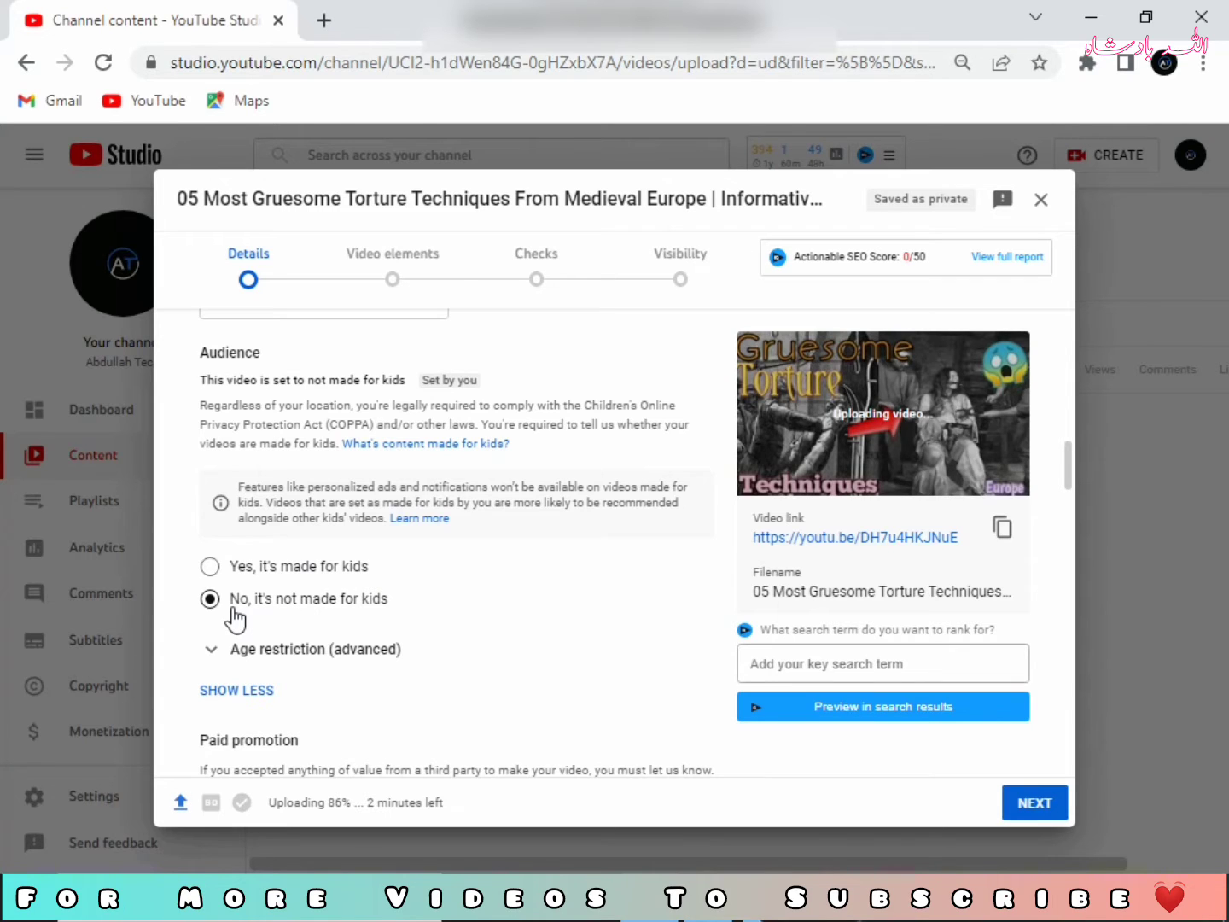
click(220, 662)
scroll(438, 597, down, 3)
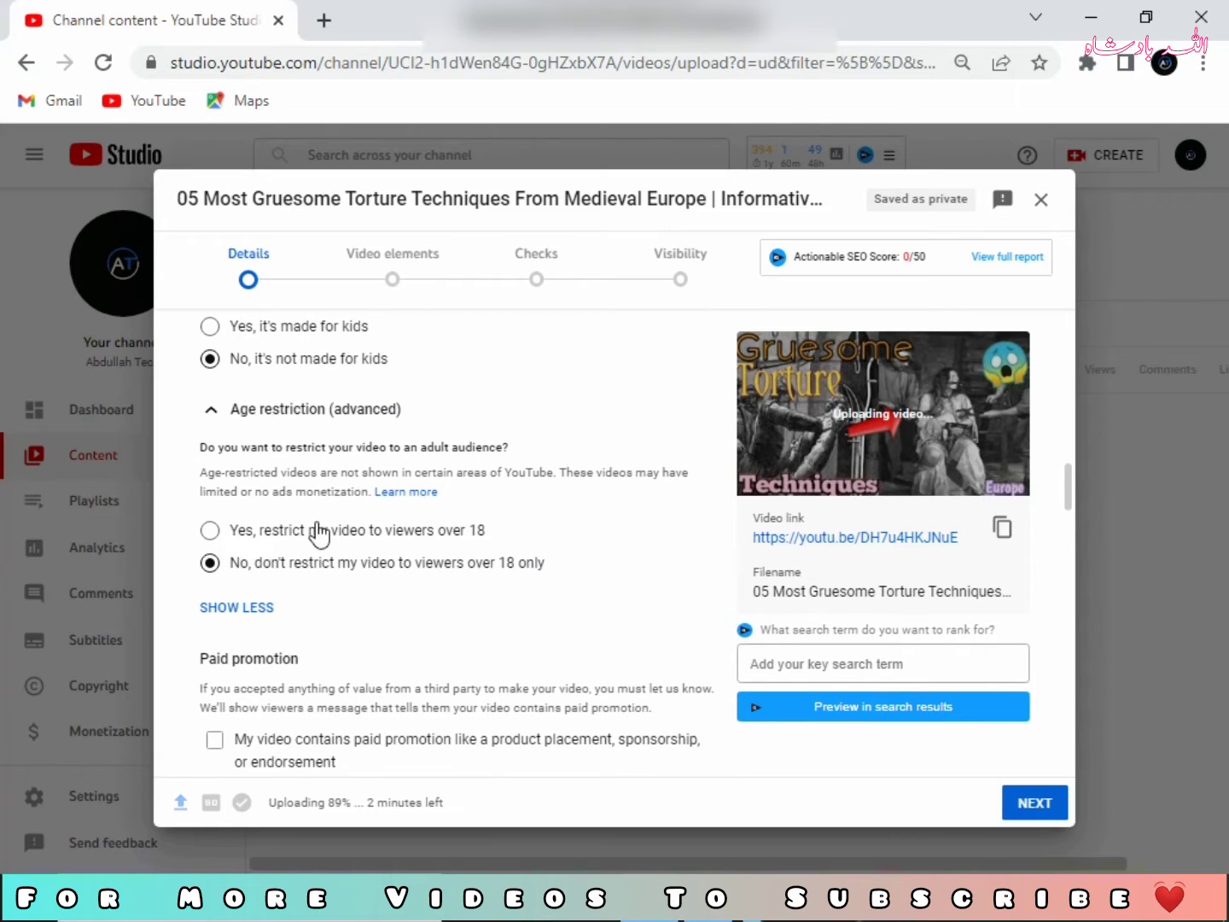
- Review the paid promotion, automatic chapters and places settings, and copy all of the video's tags
scroll(291, 618, down, 1)
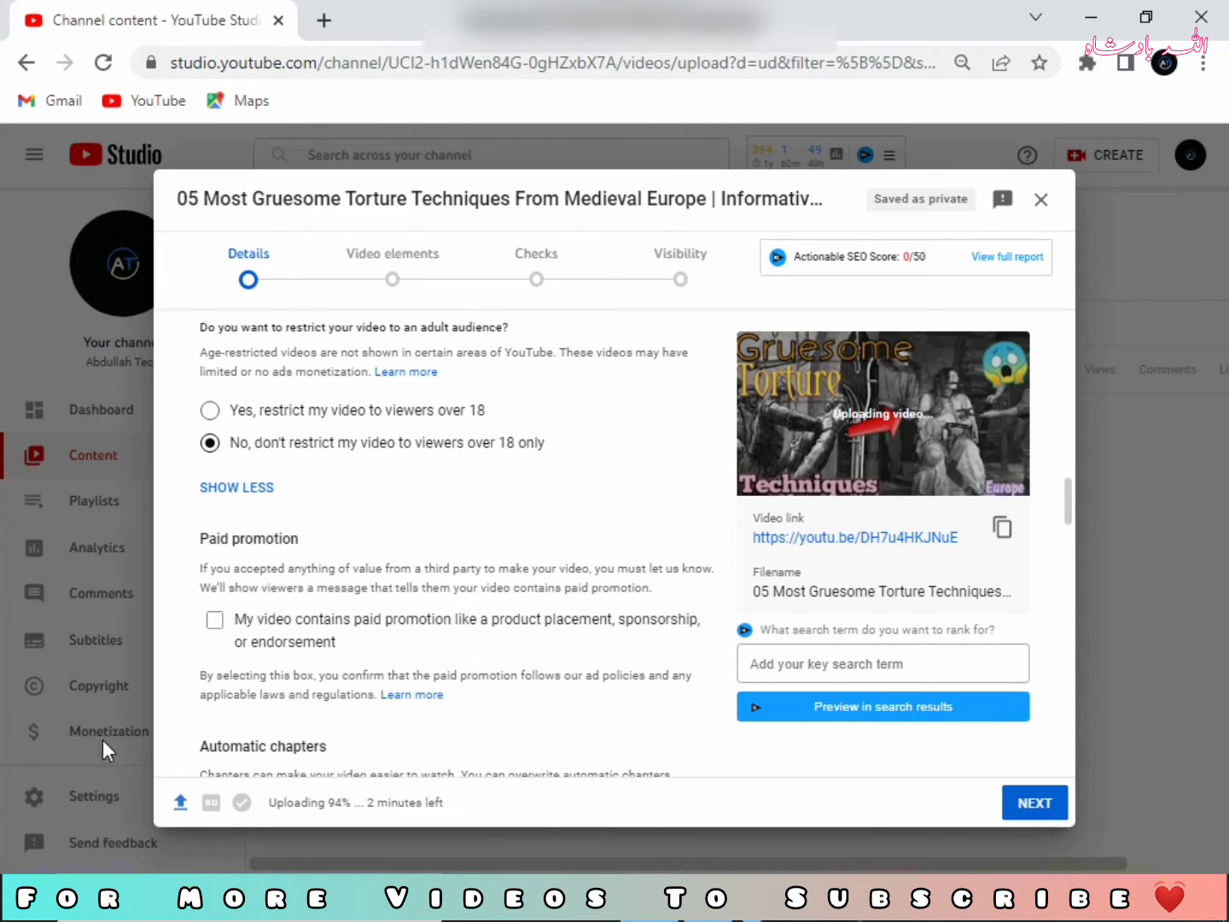
scroll(518, 507, down, 2)
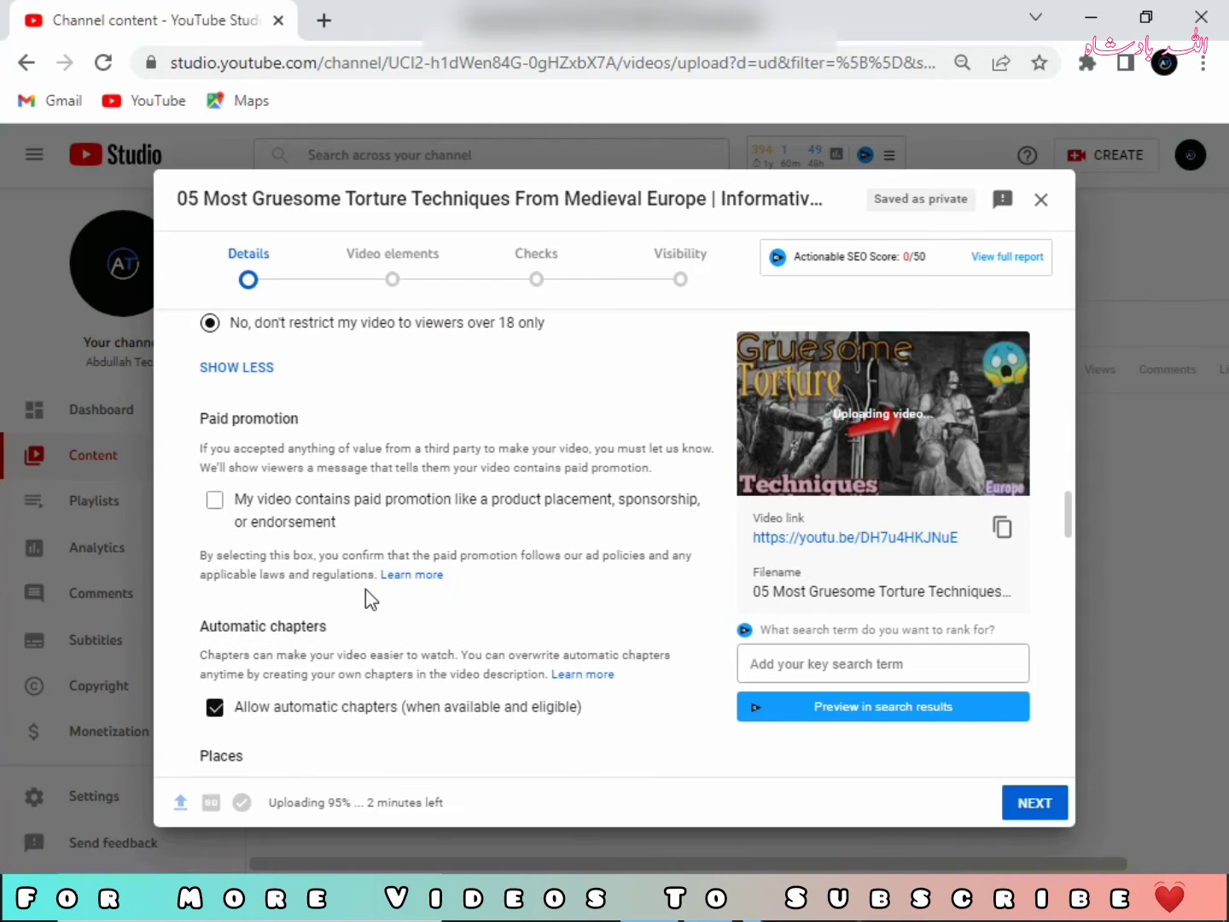
scroll(368, 600, down, 3)
scroll(364, 589, down, 1)
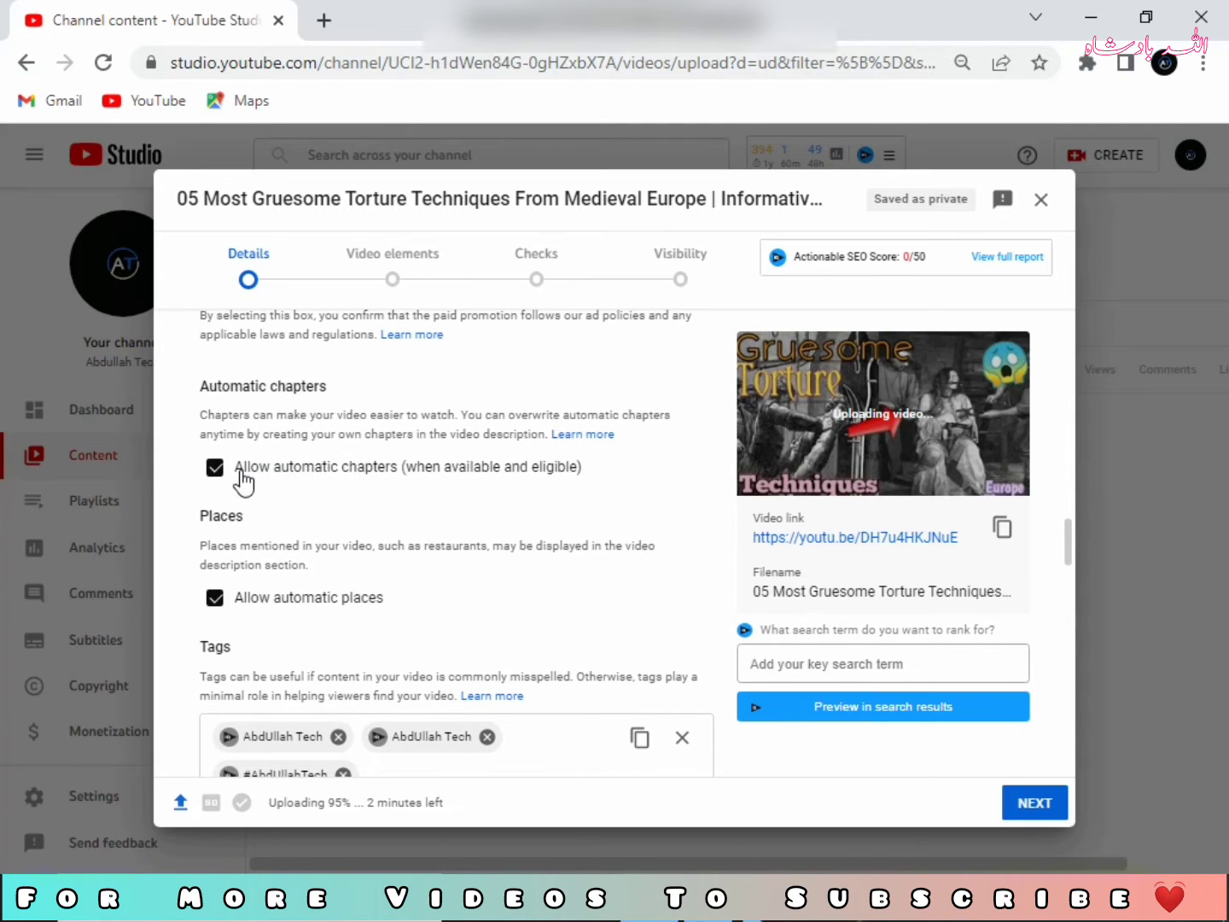
scroll(319, 518, down, 3)
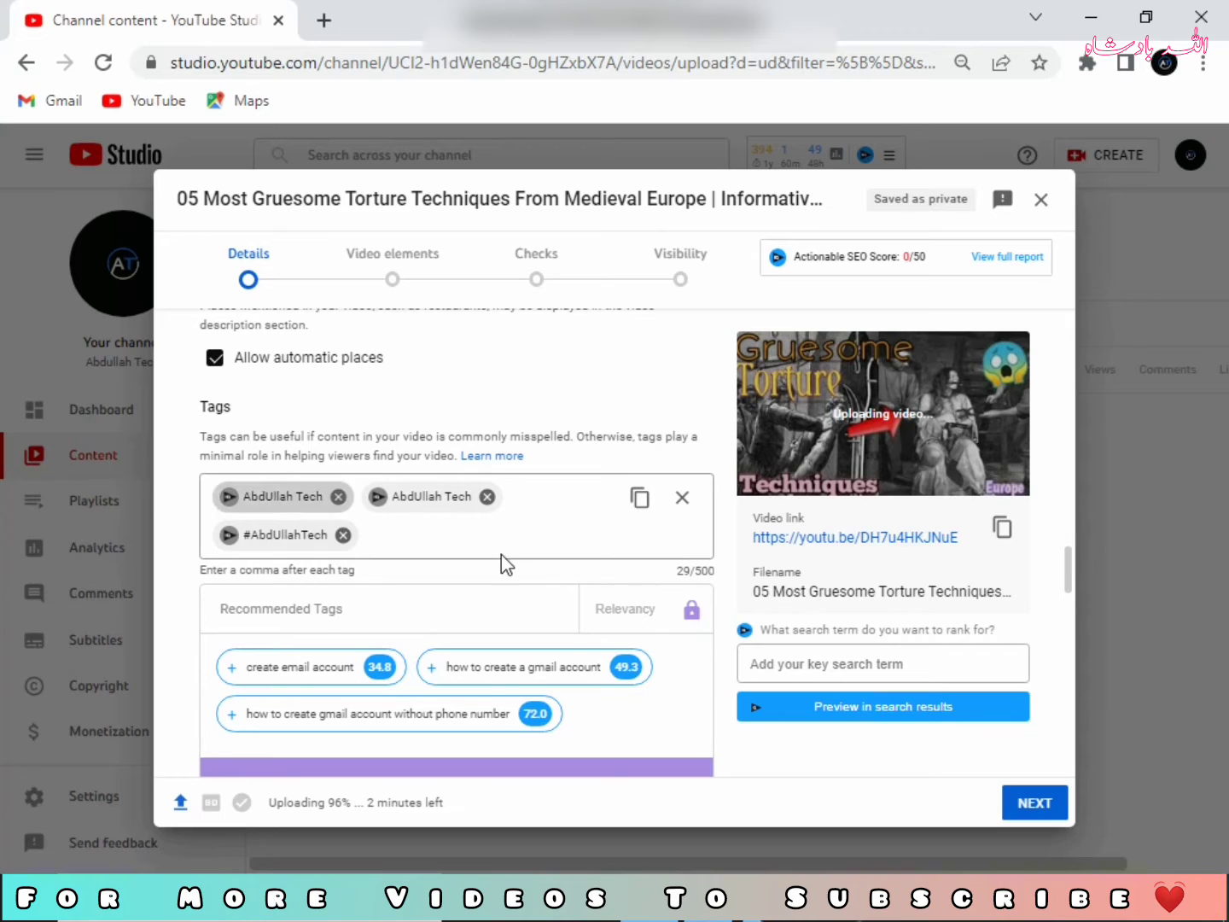
click(639, 496)
- Review the video's language, recording date, license, Shorts sampling and category settings
scroll(414, 493, down, 5)
scroll(411, 367, down, 2)
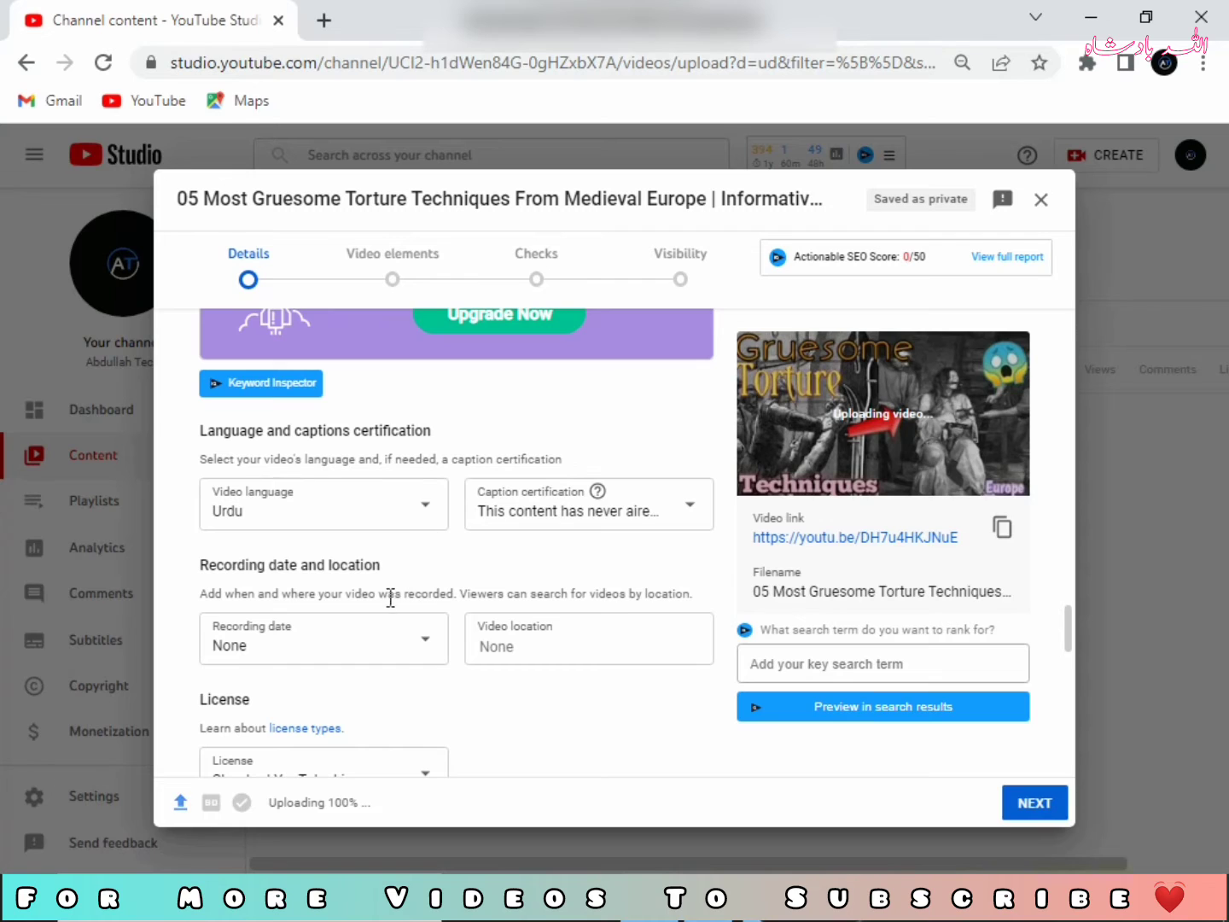
scroll(494, 644, down, 6)
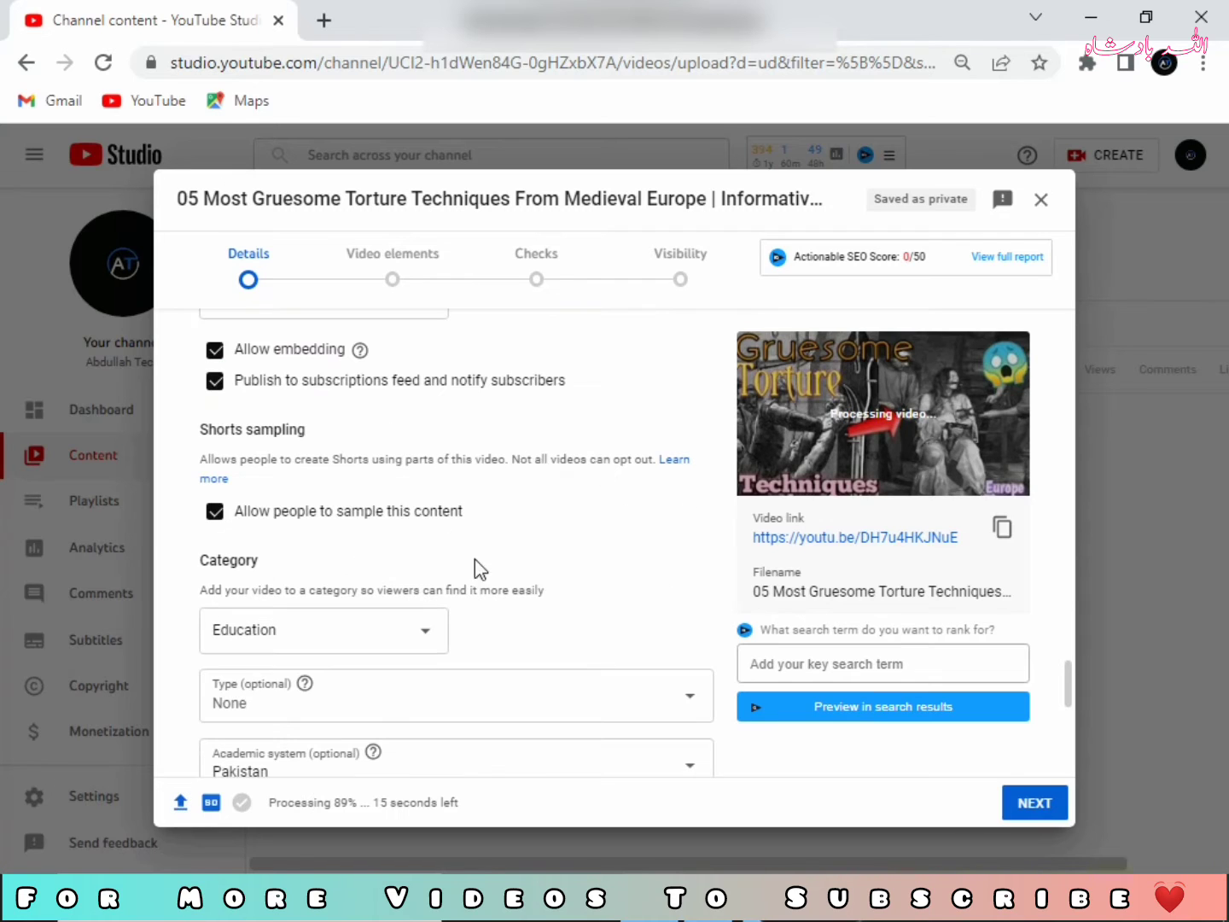
scroll(486, 530, down, 1)
scroll(465, 591, down, 1)
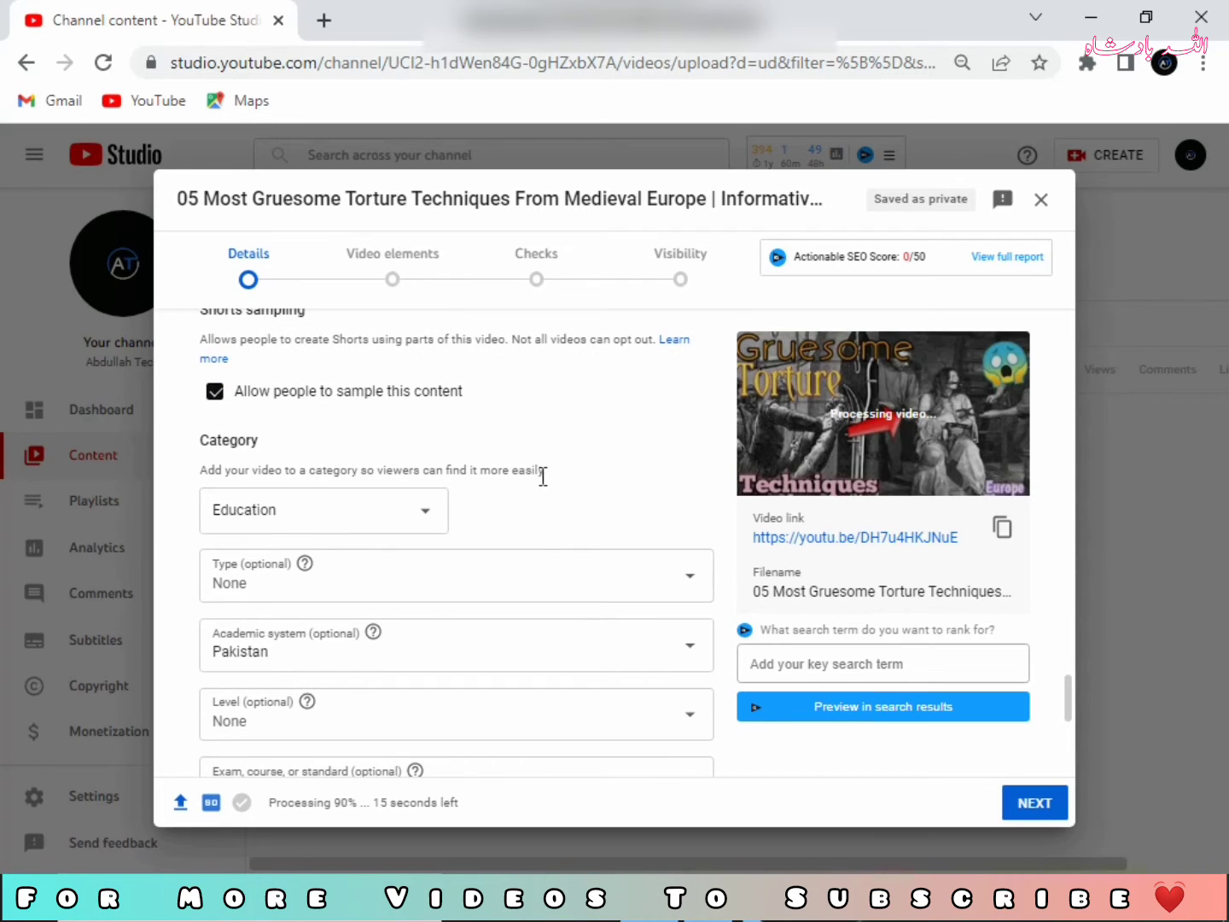
- Proceed through the video elements and checks stages, save the video with Unlisted visibility, and dismiss the published confirmation
click(393, 266)
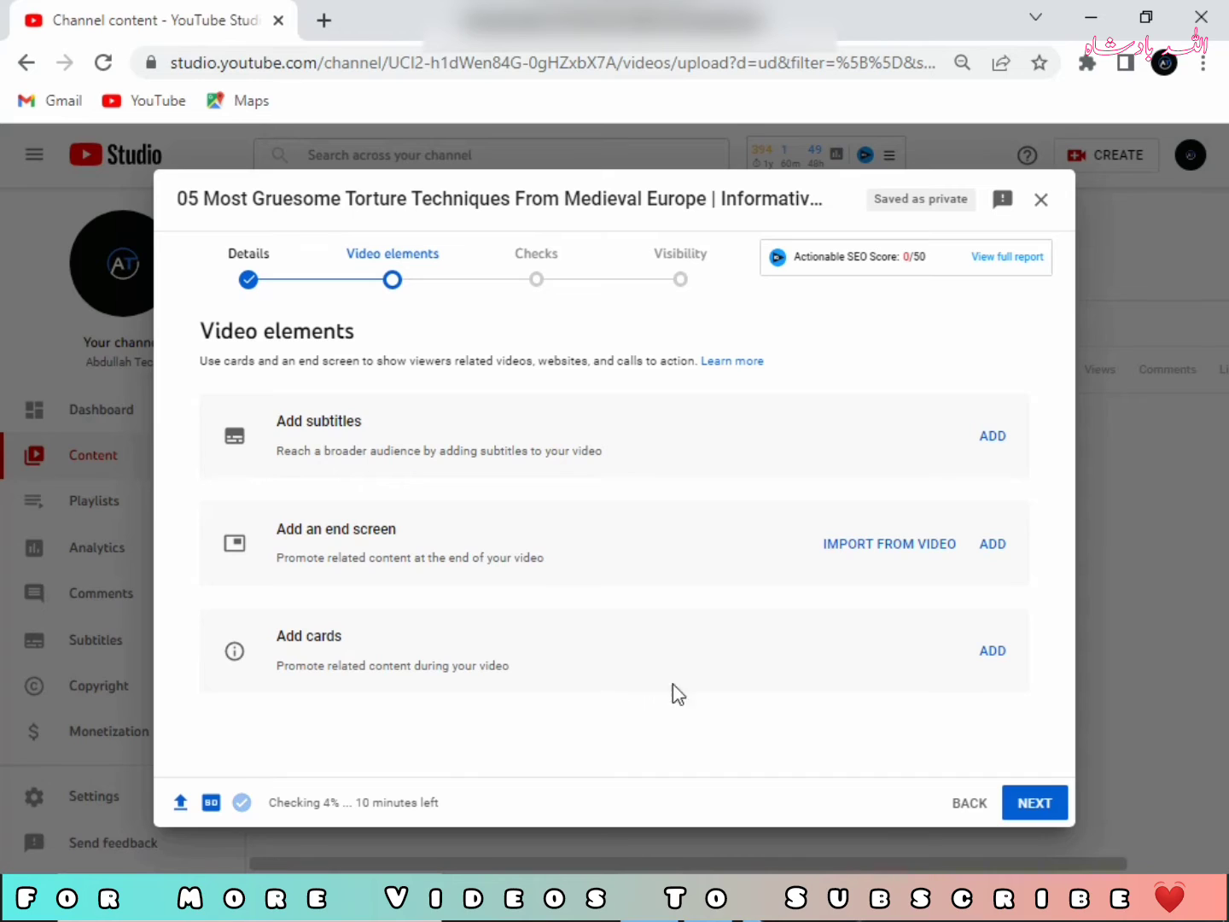
click(529, 269)
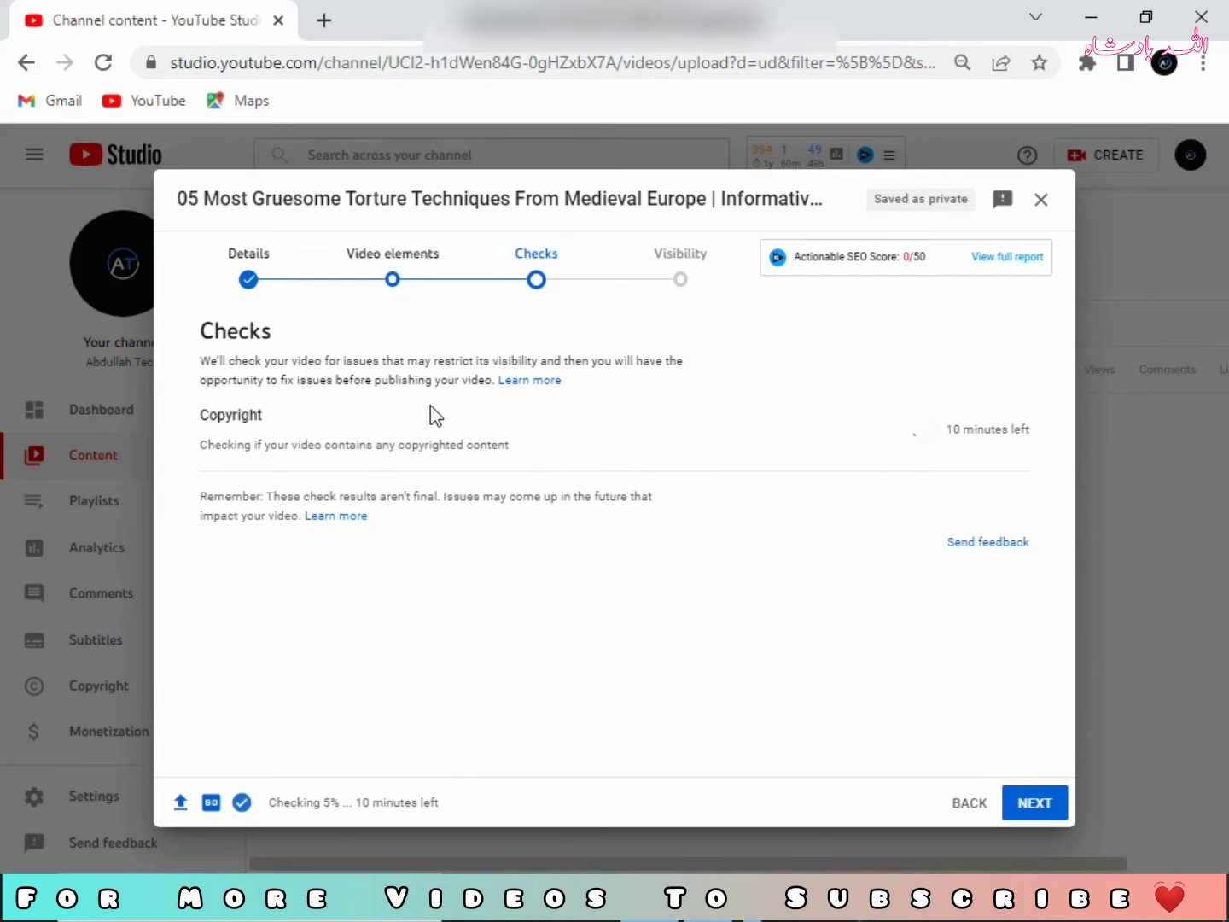
click(656, 281)
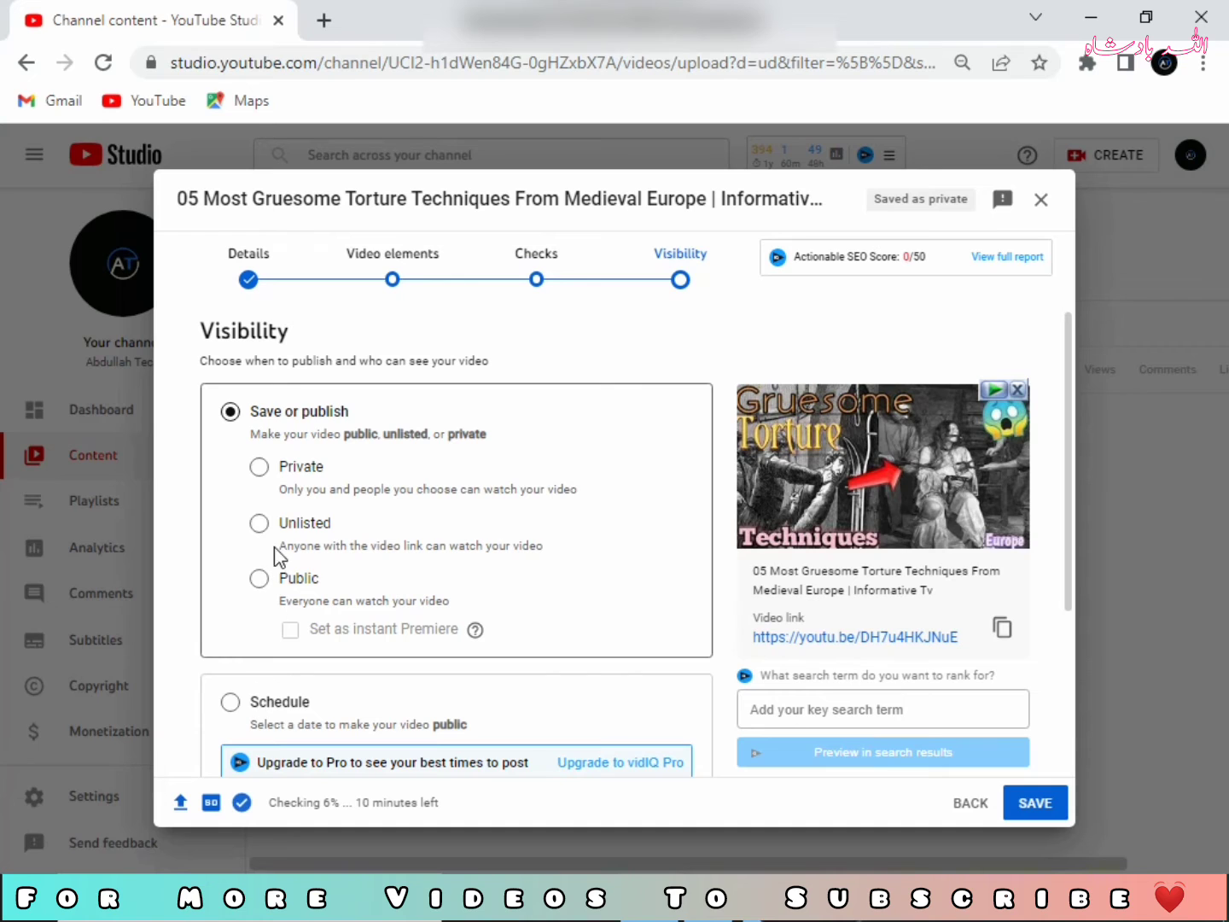
click(289, 529)
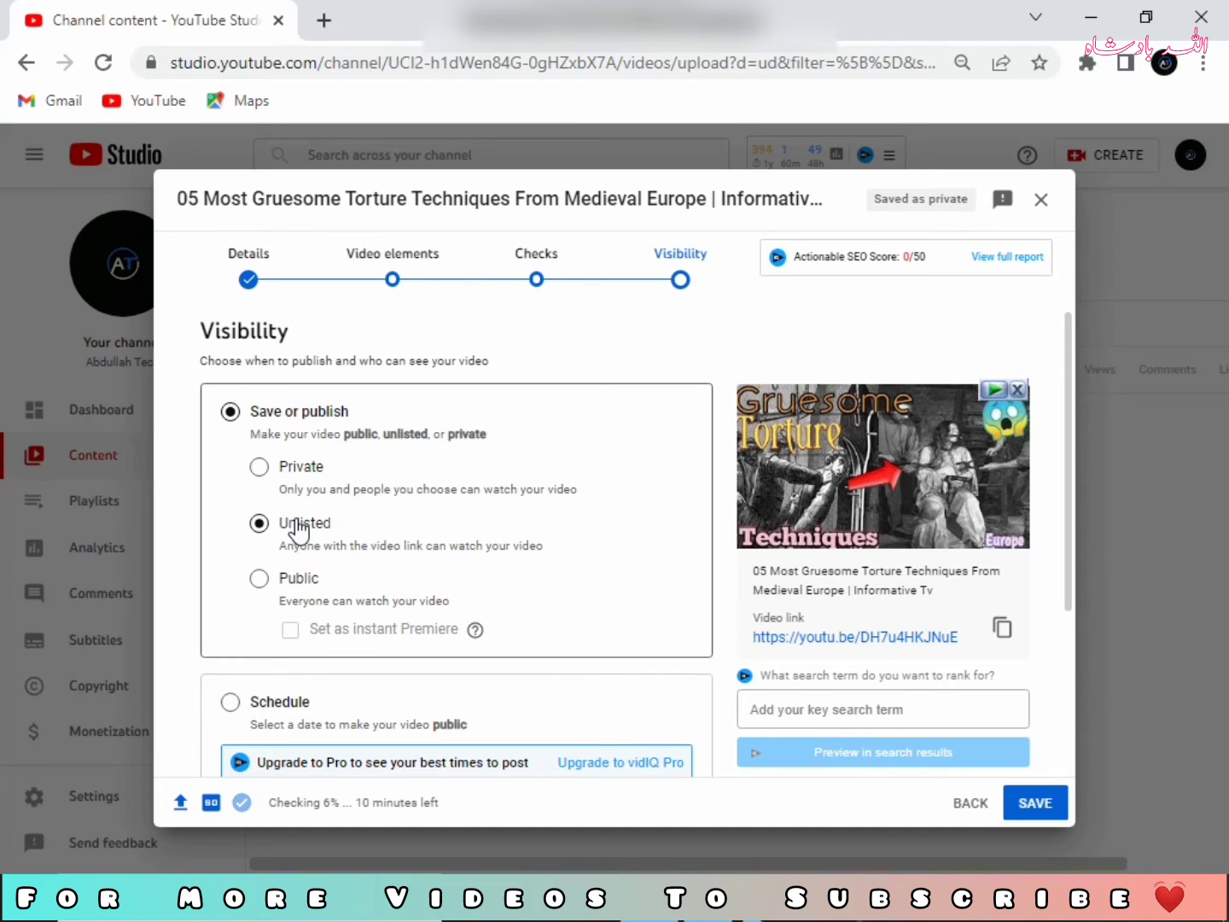
click(1026, 803)
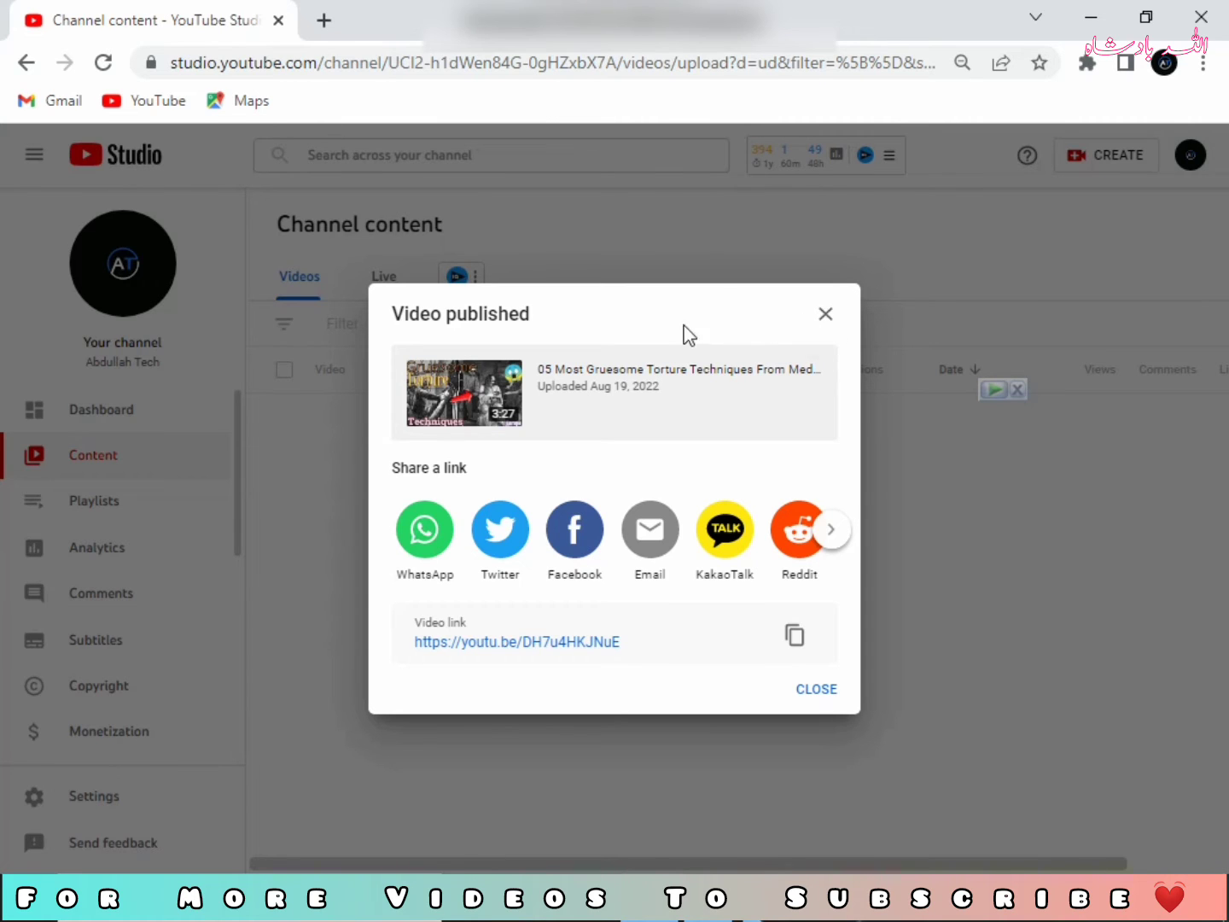
click(825, 317)
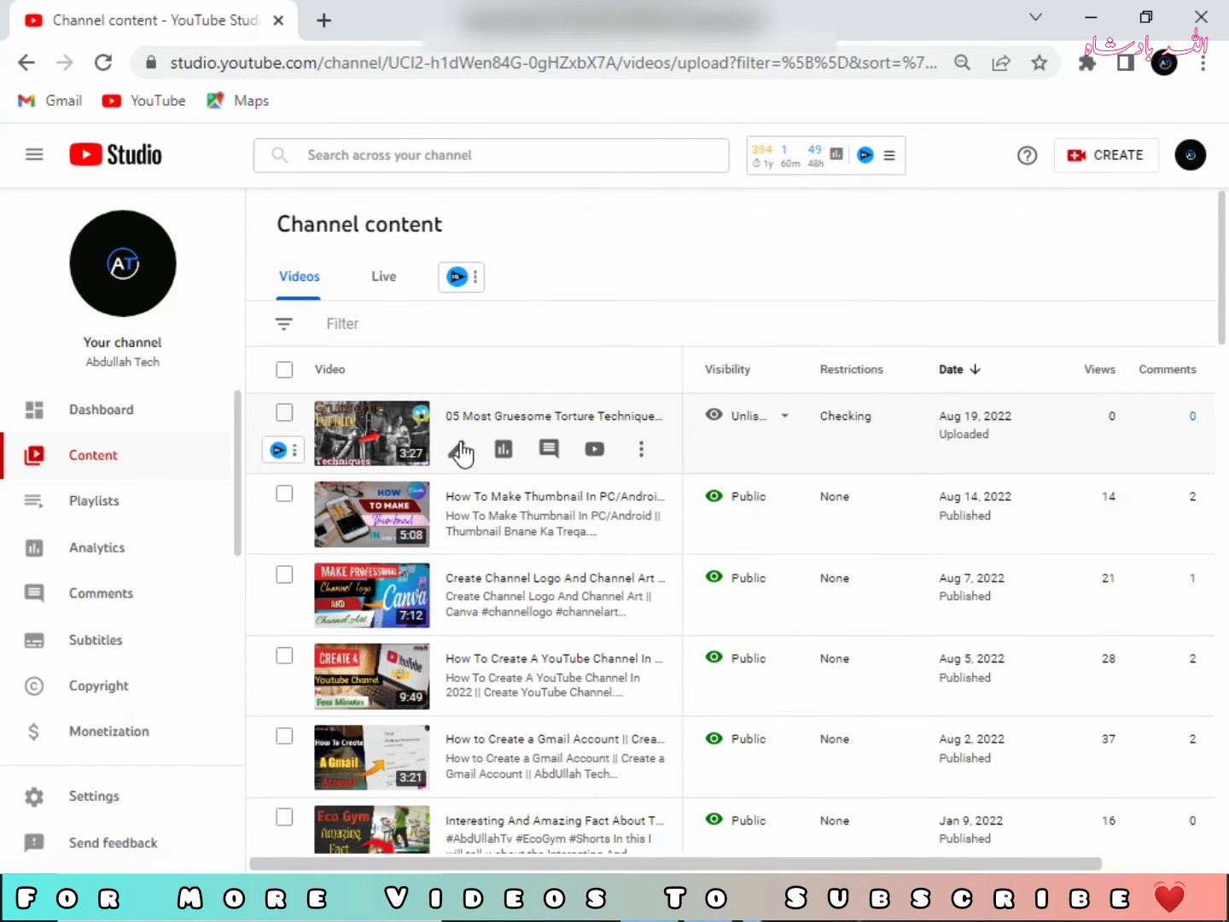
- Open the uploaded video's details and assign it to a new public playlist titled "informative"
click(457, 451)
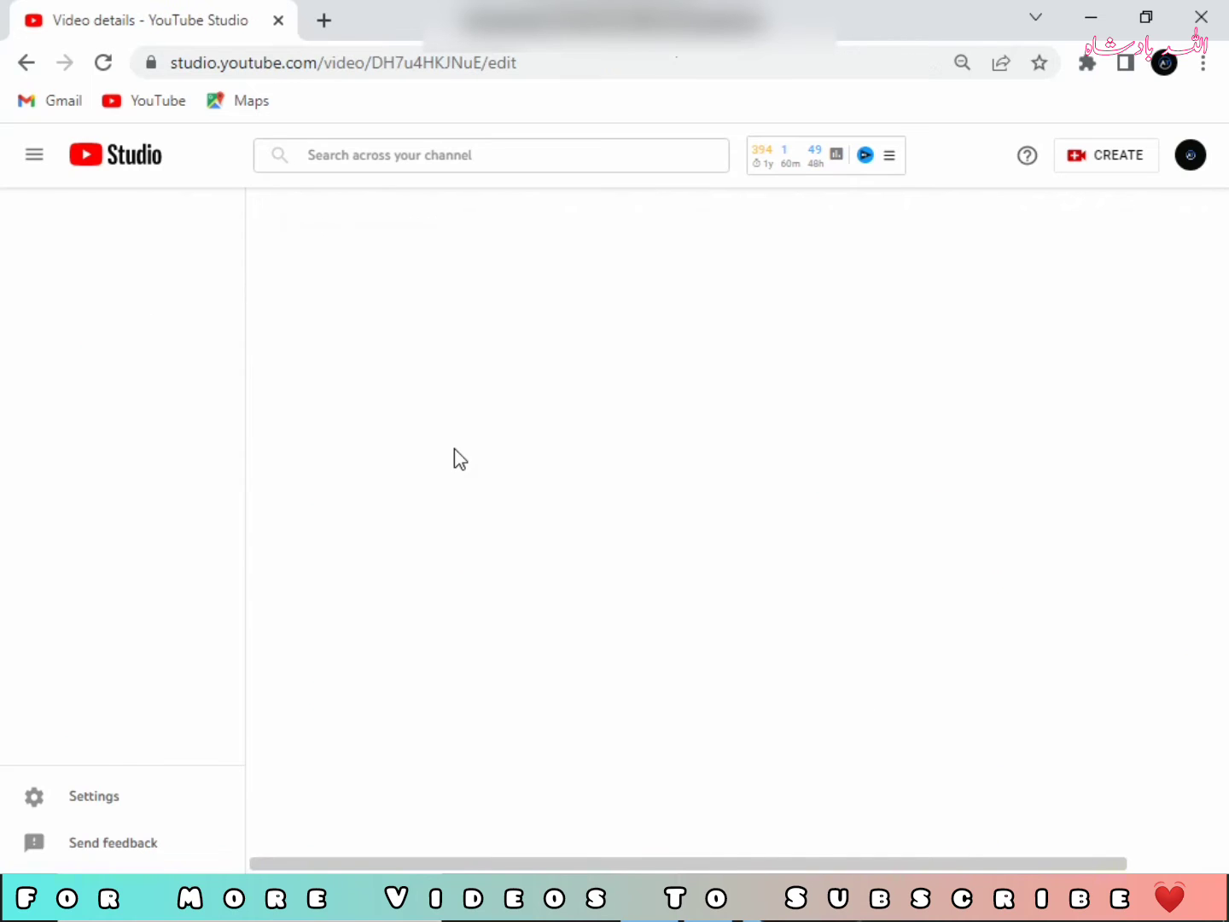
scroll(763, 499, down, 6)
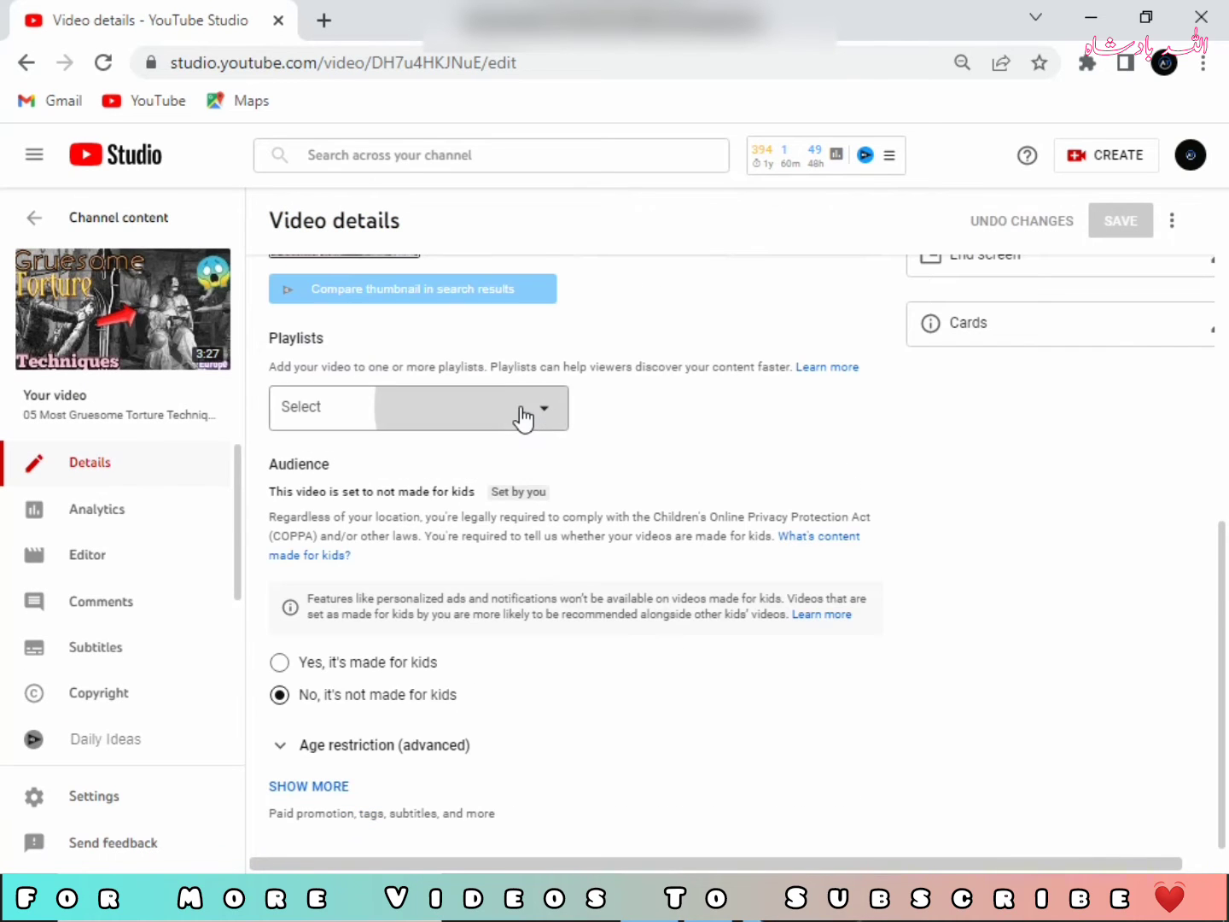
click(522, 419)
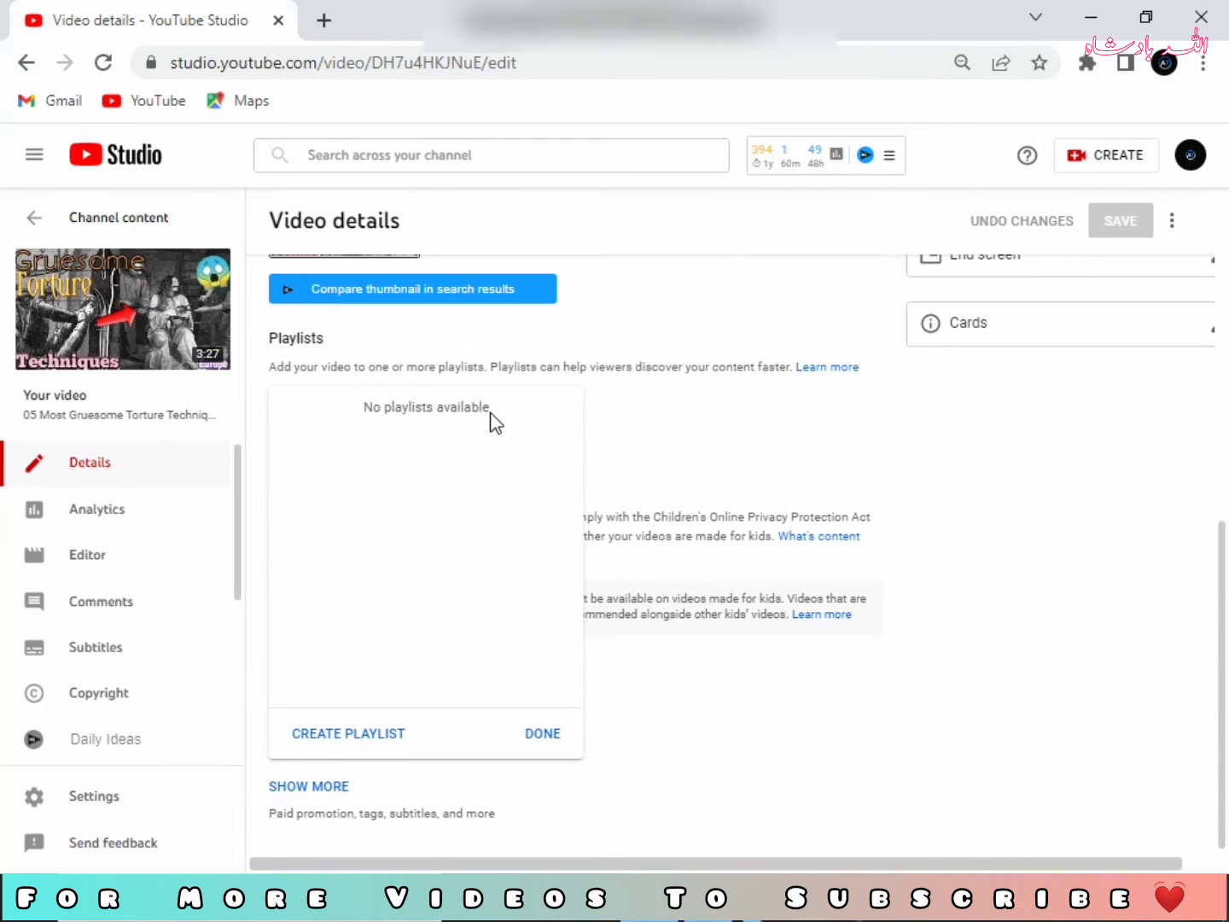
click(349, 734)
text(informative)
click(309, 787)
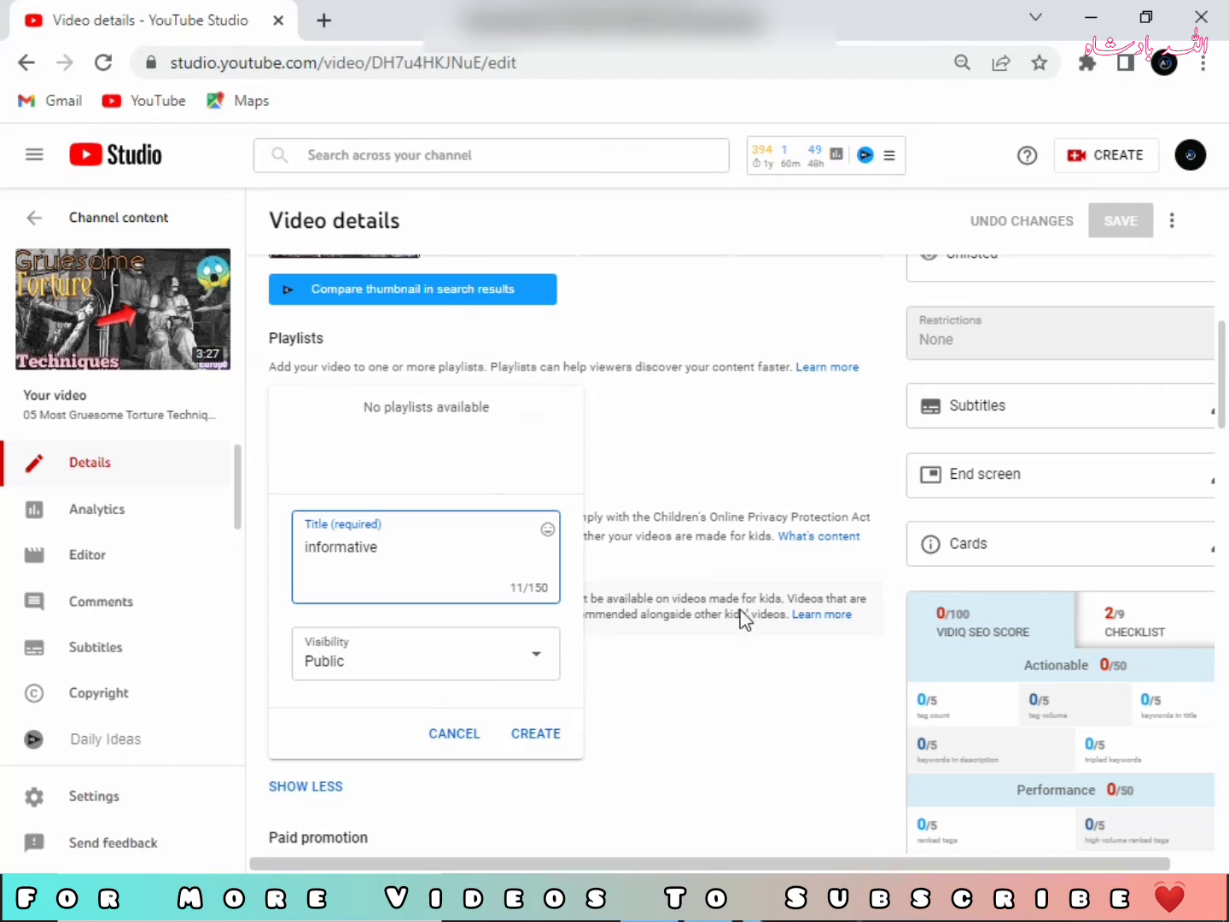
click(526, 677)
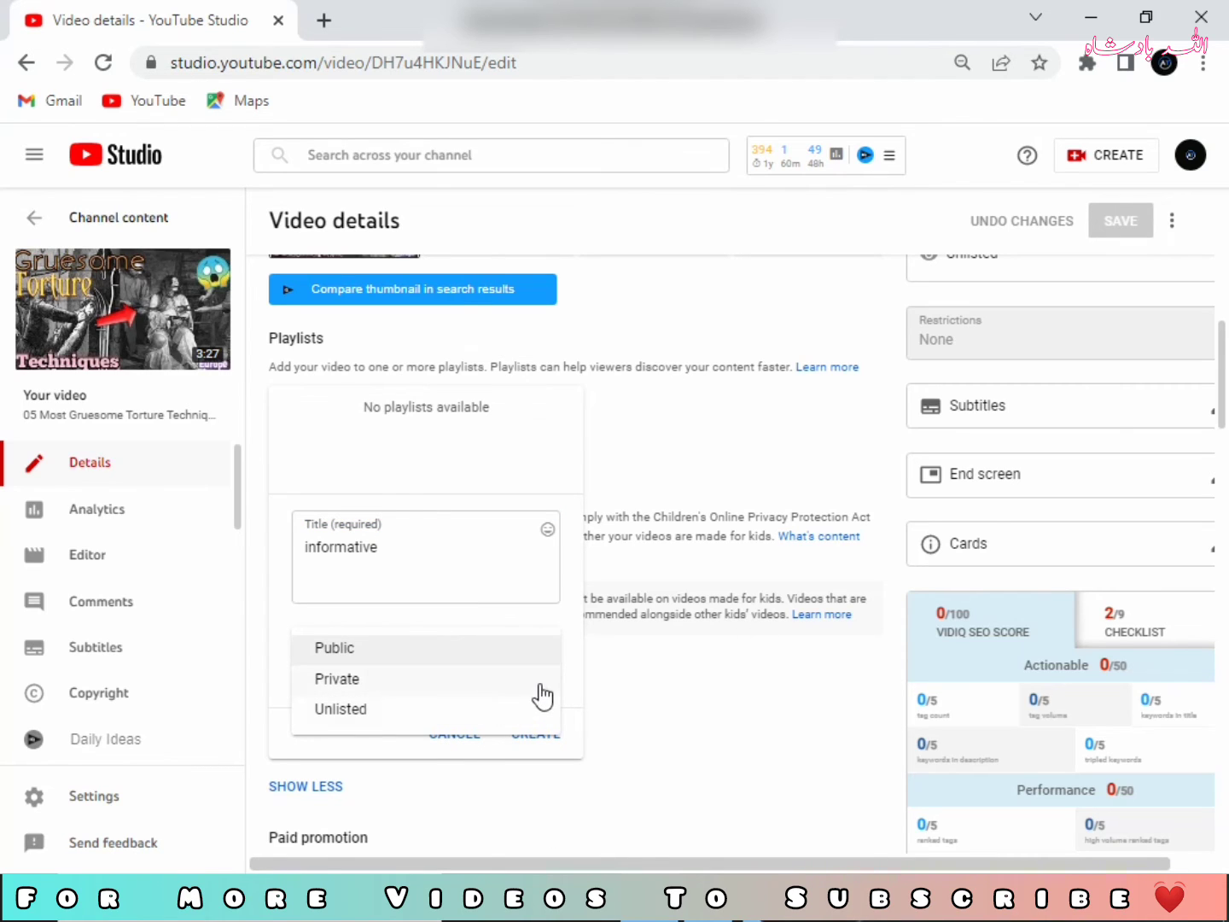
click(540, 656)
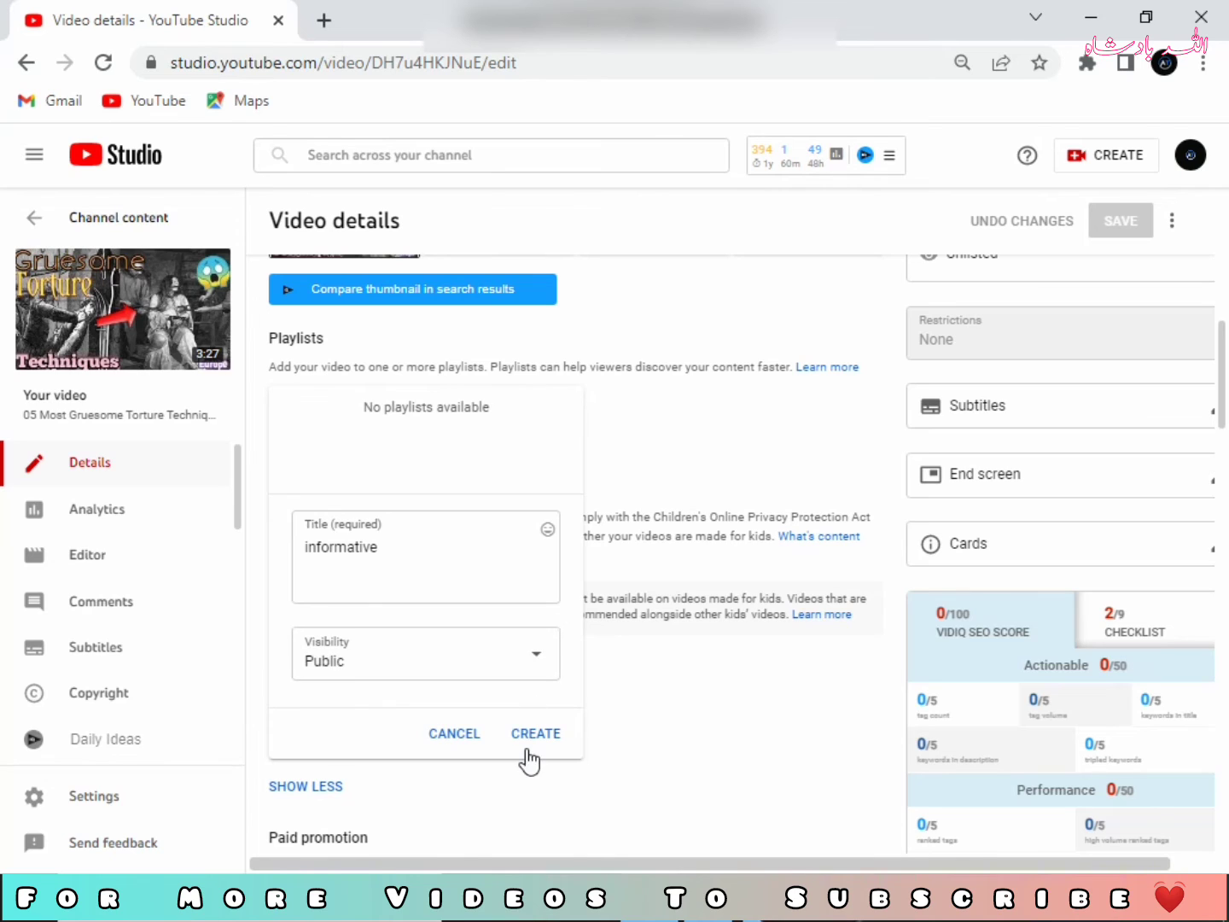
click(535, 741)
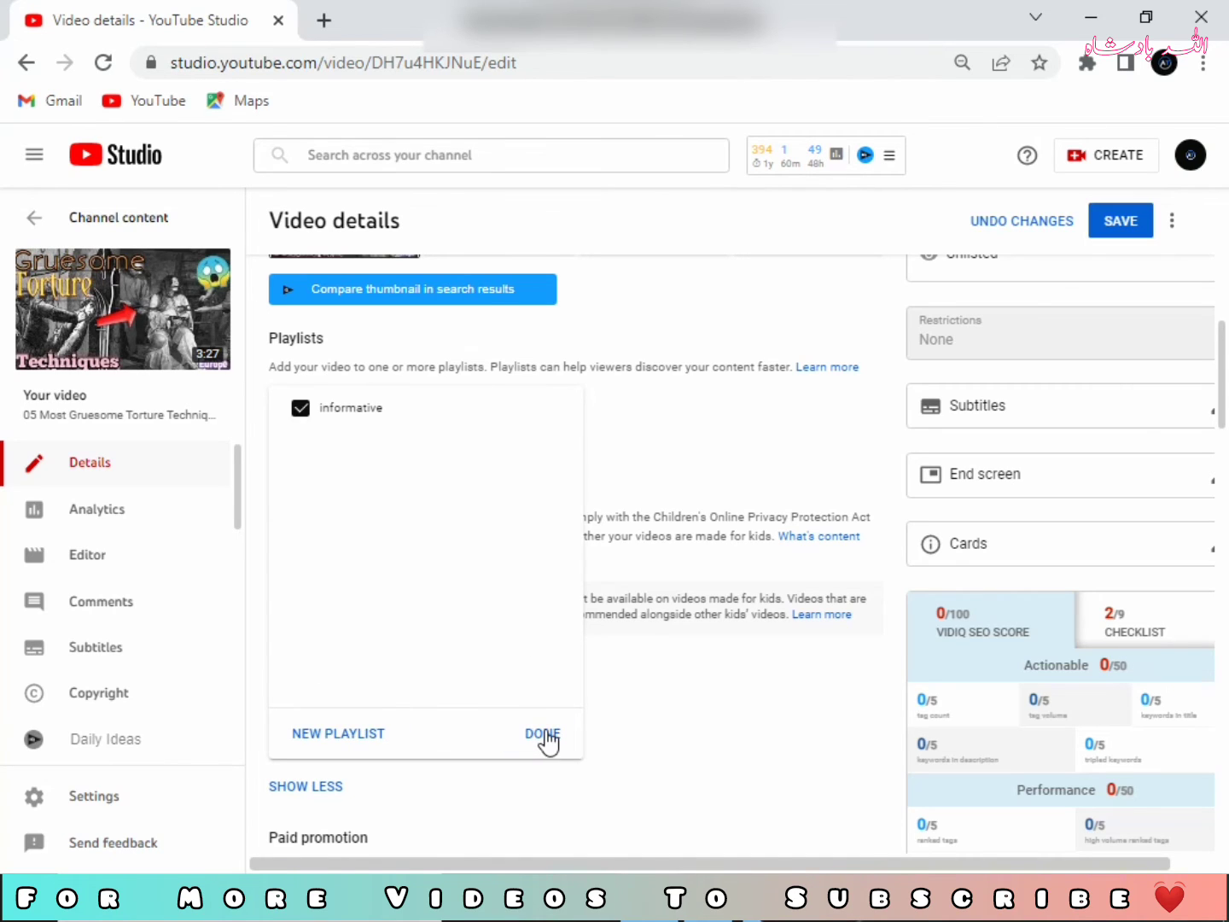
click(550, 741)
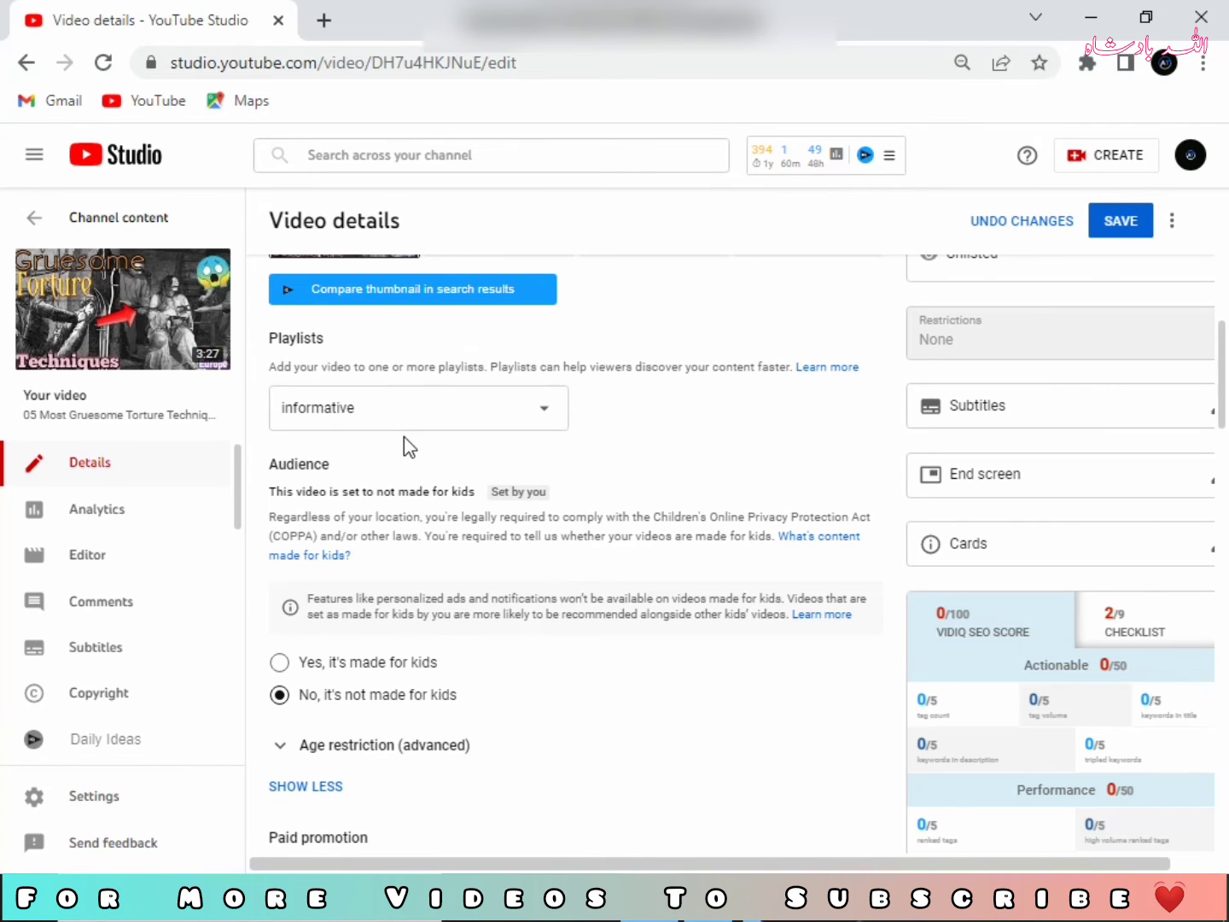
- Add a video card linking to the "Create Channel Logo And Channel Art" video and save the cards
scroll(597, 529, up, 5)
scroll(738, 606, down, 5)
click(961, 546)
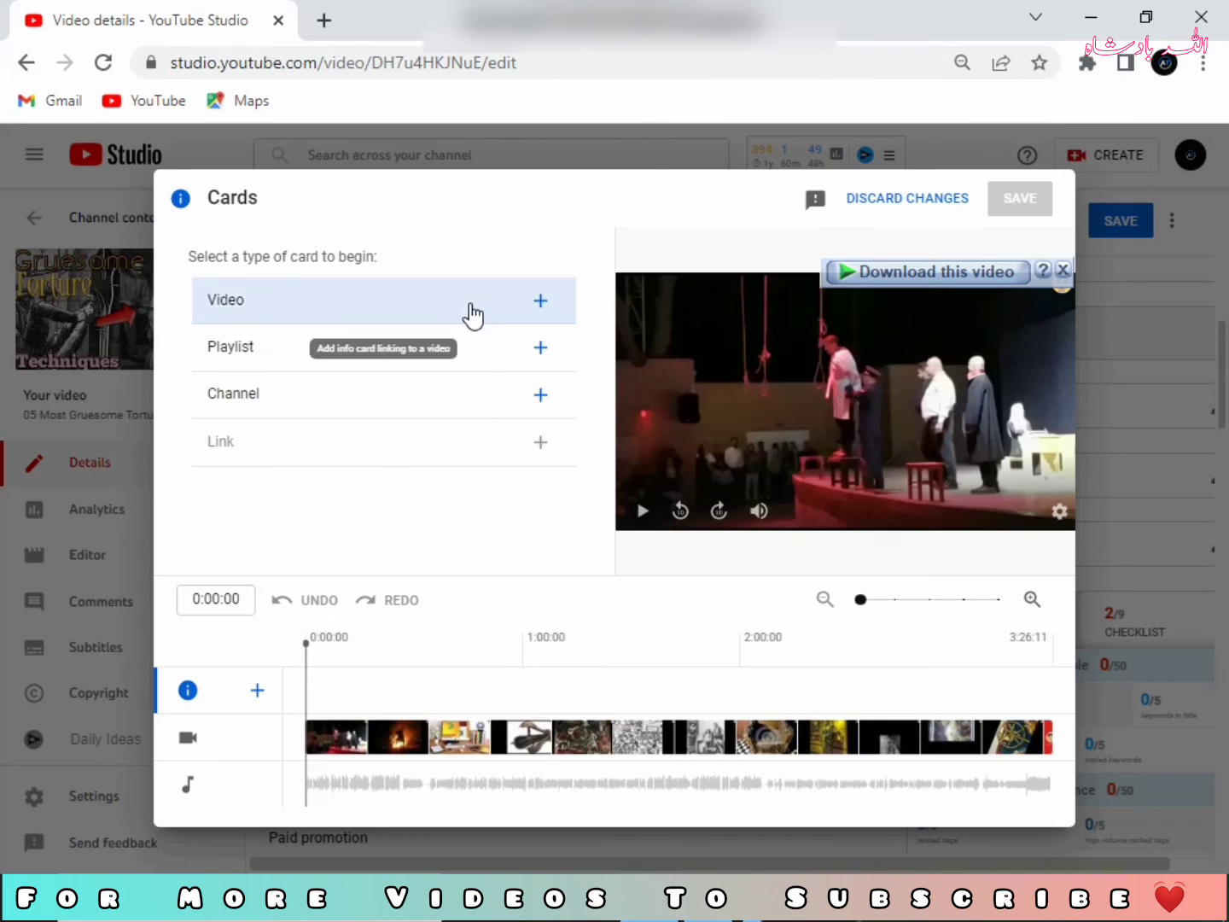
click(472, 316)
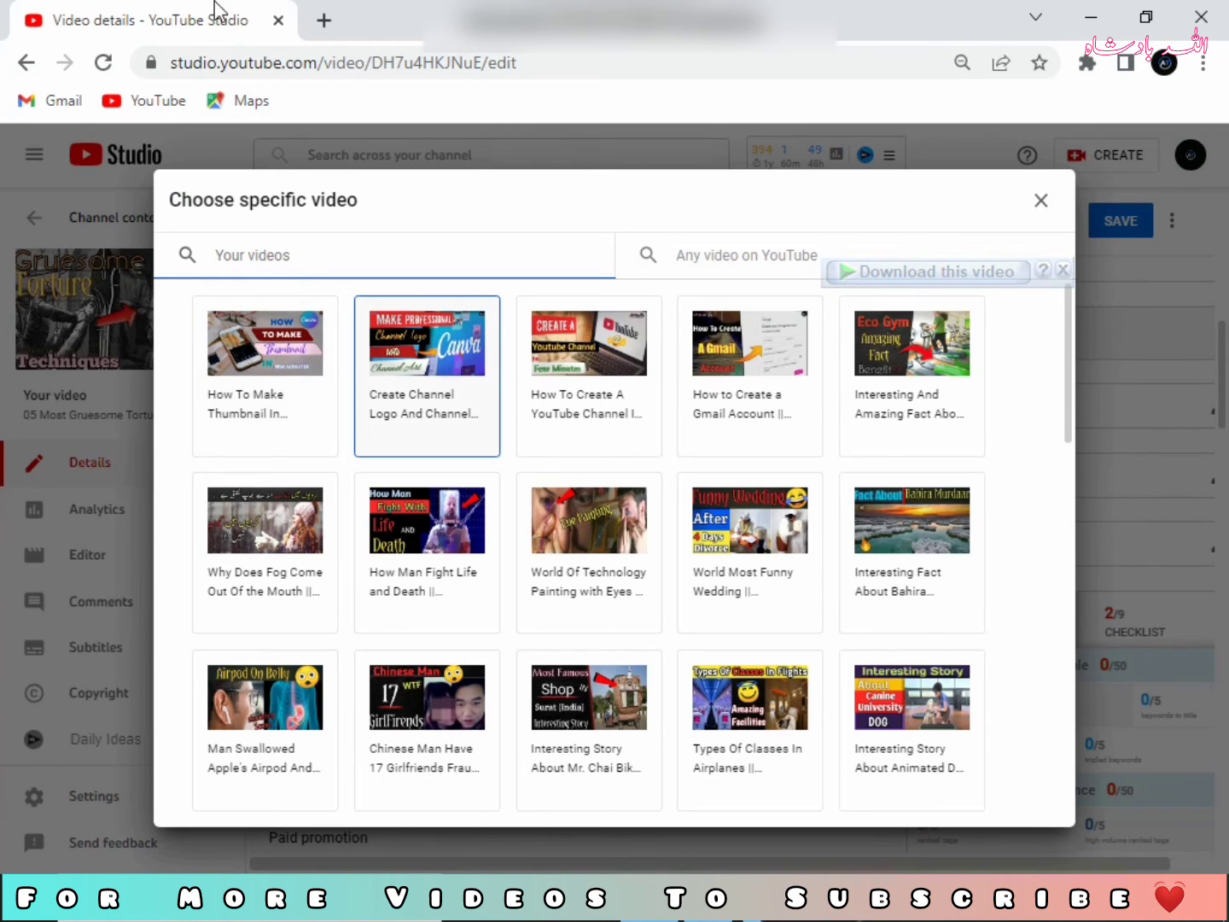
click(448, 368)
click(1063, 269)
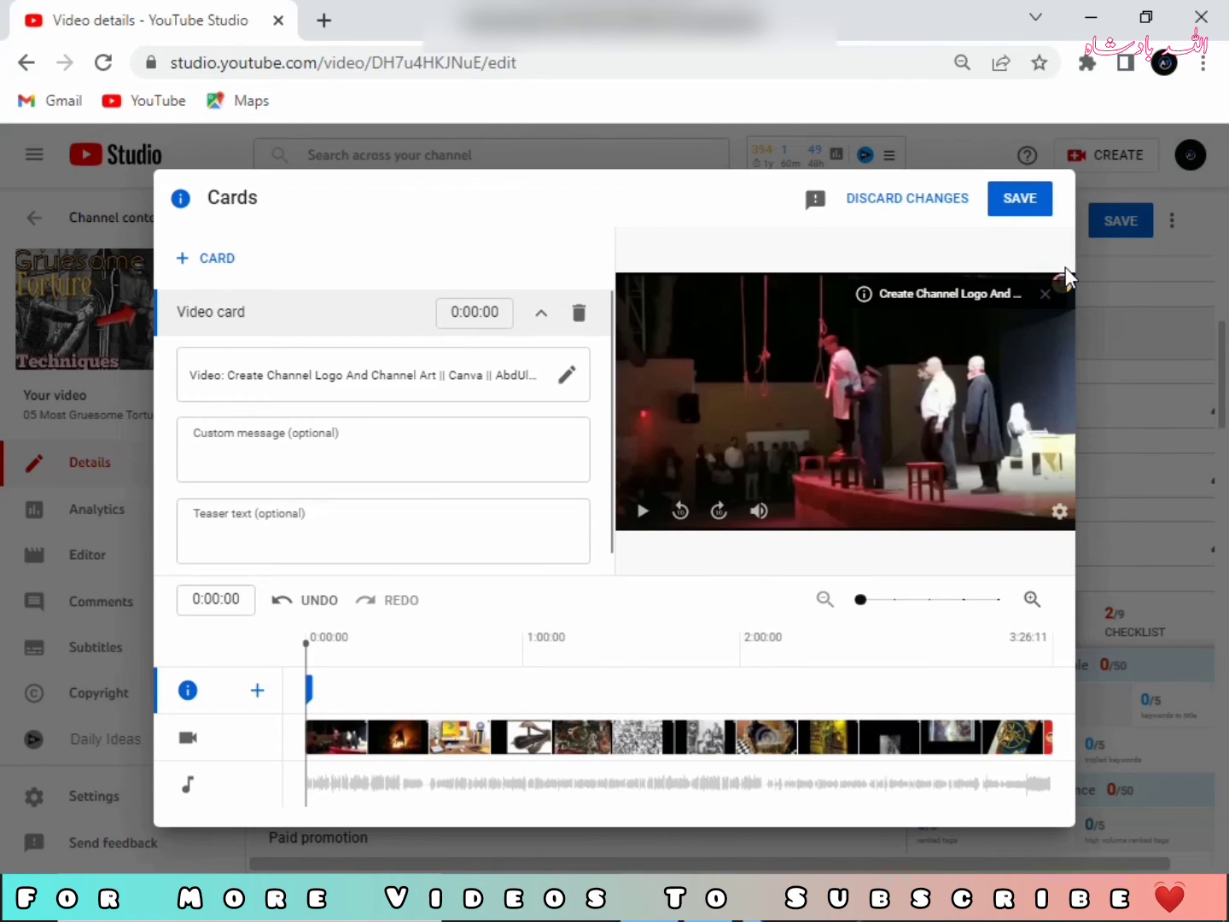
click(1010, 215)
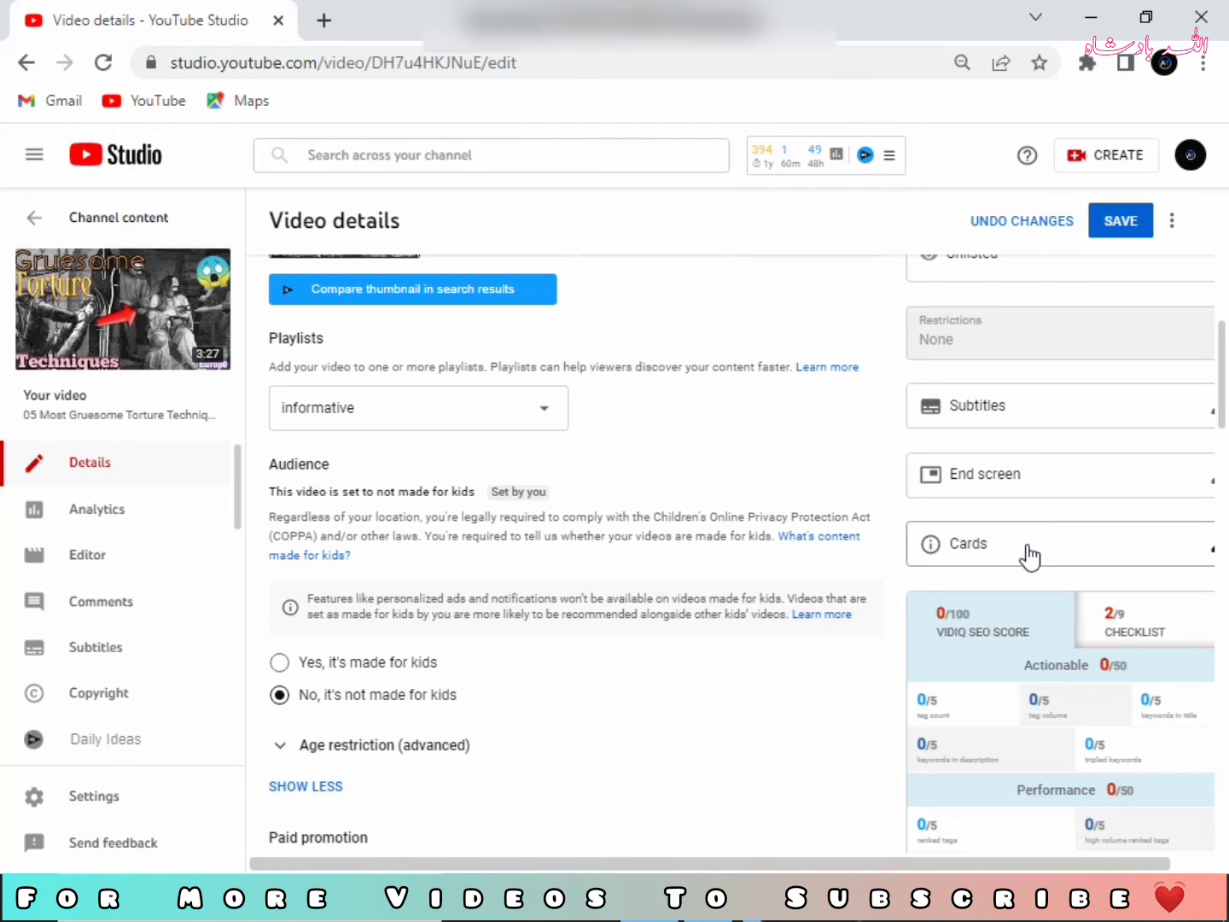
- Start an end screen for the video using the two-video template
click(1028, 493)
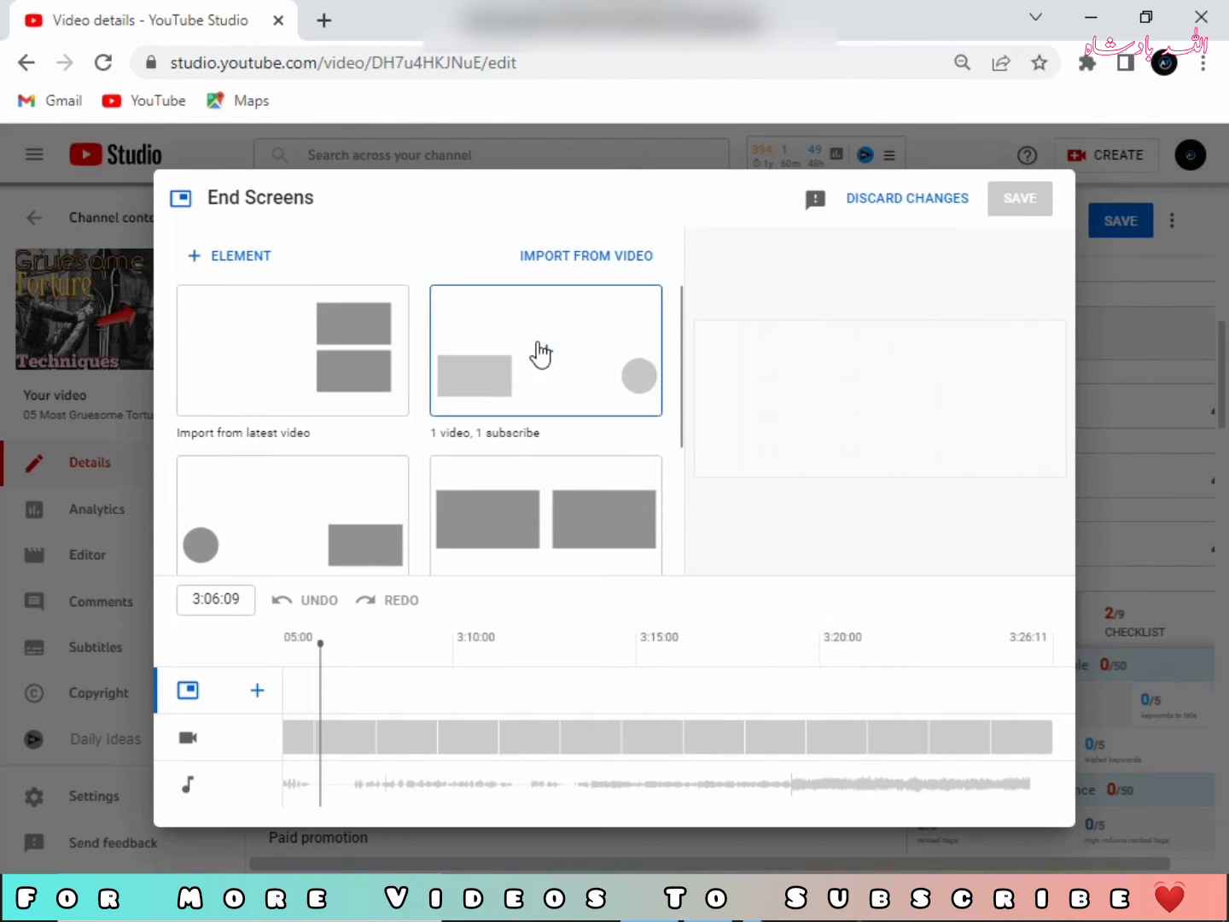
scroll(522, 346, down, 2)
scroll(522, 347, down, 1)
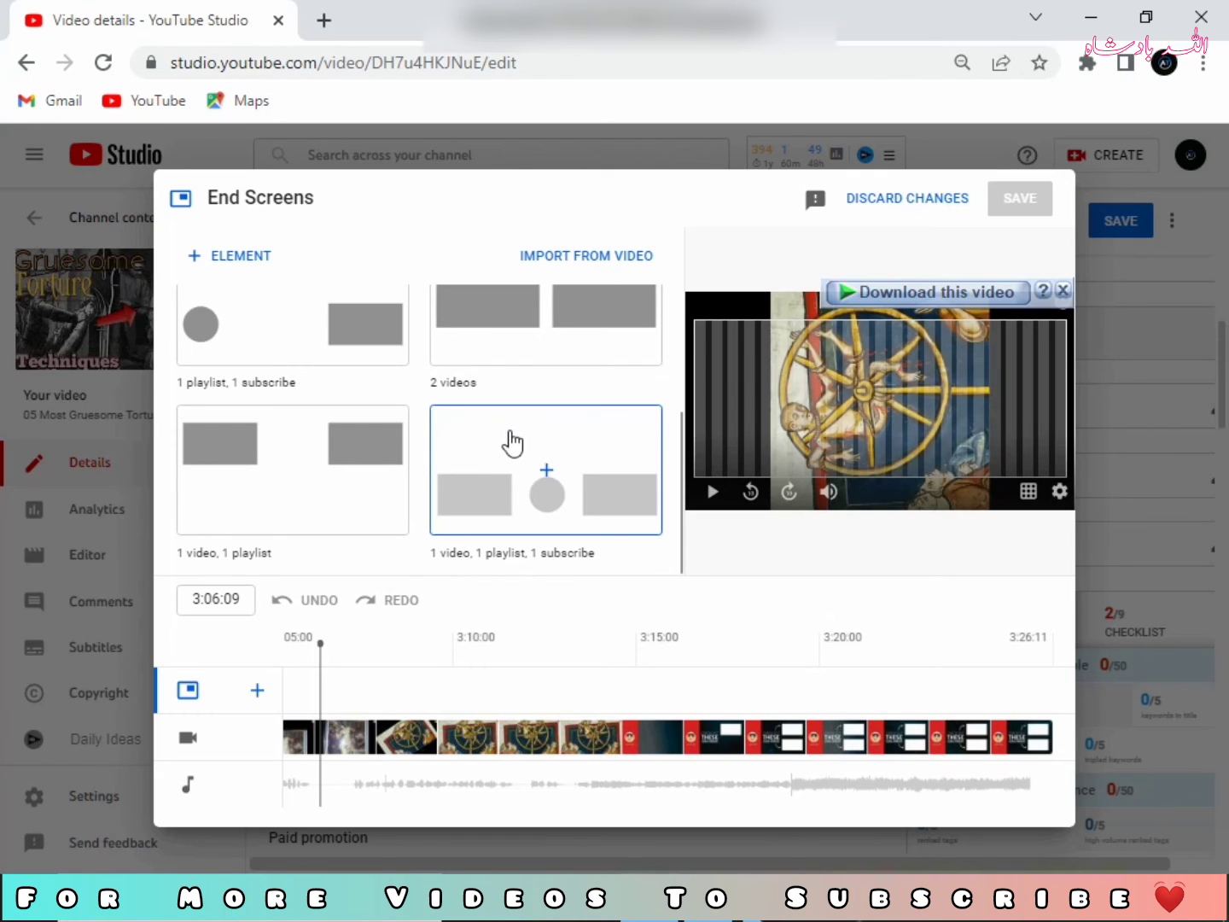
scroll(510, 438, up, 2)
scroll(522, 431, down, 1)
click(545, 431)
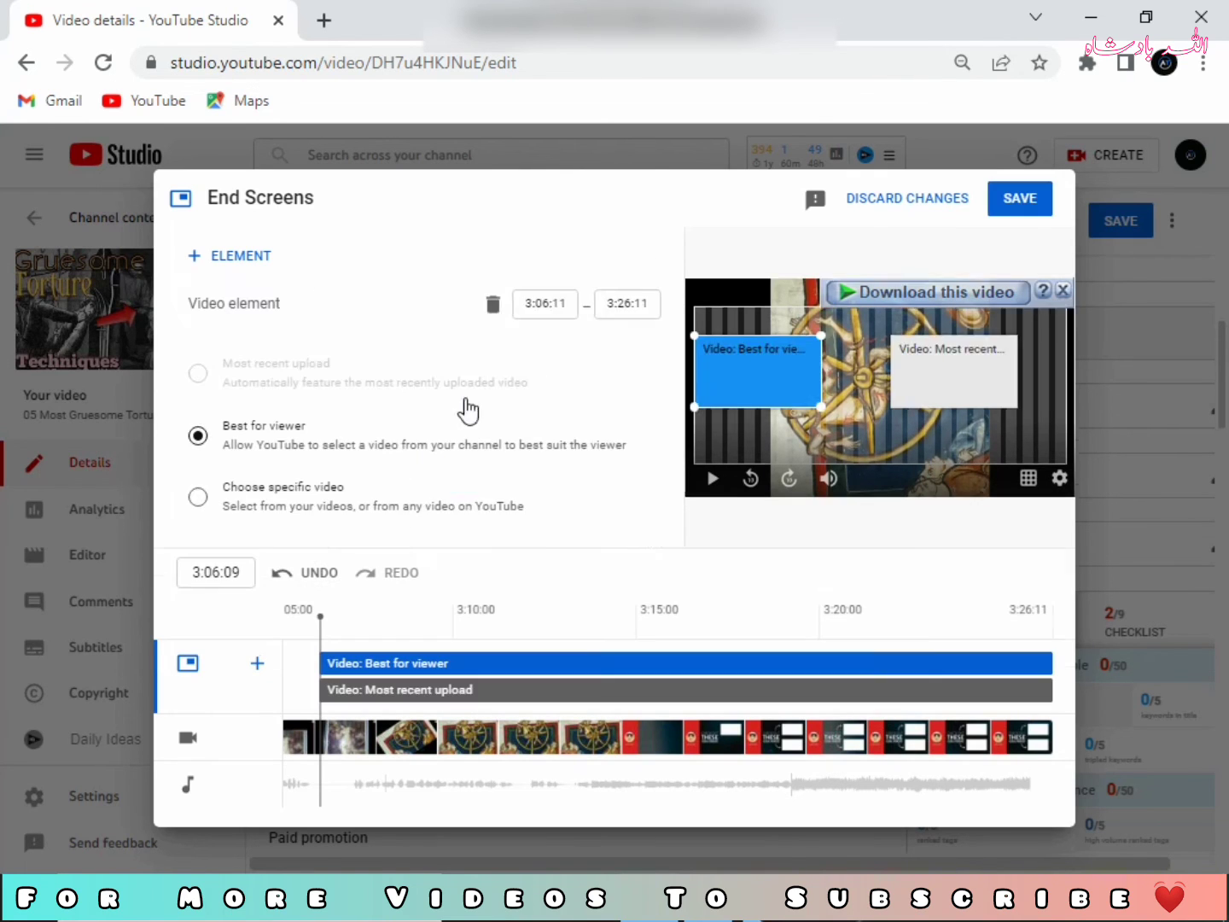
- Move the most-recent-upload element to the end screen's upper-right corner and the best-for-viewer element to its lower-left corner
click(973, 352)
drag(973, 352, 1015, 325)
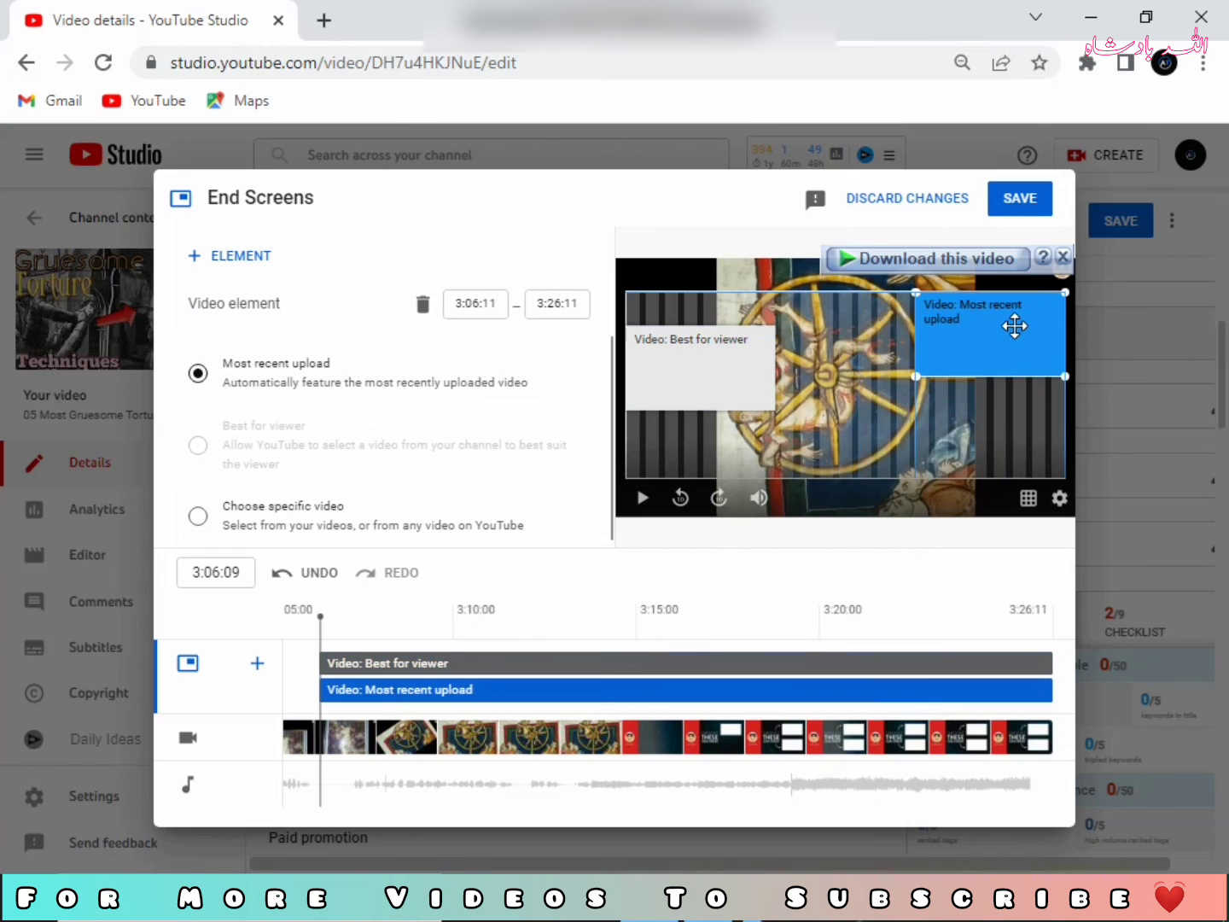
drag(673, 345, 594, 411)
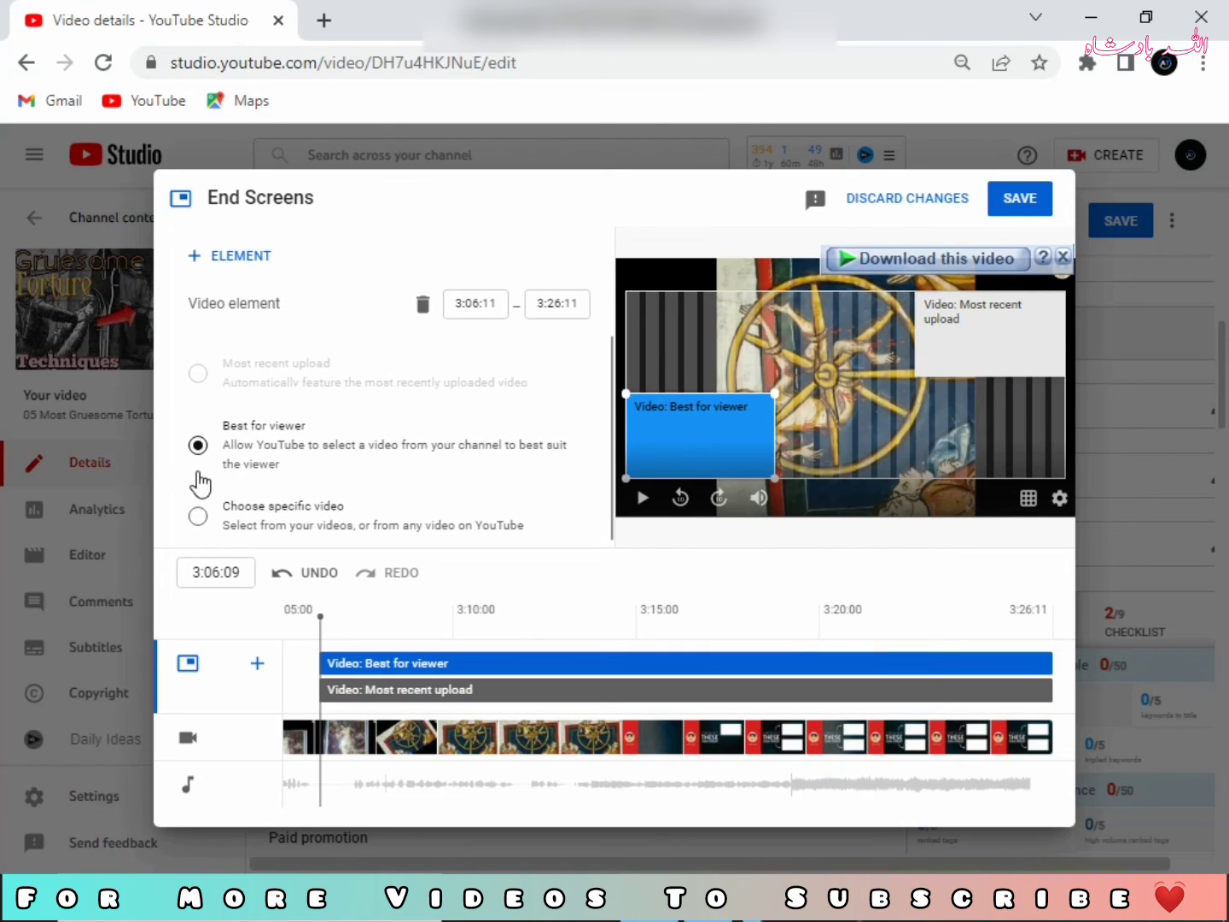
- Make the lower-left end screen element show the specific video "Chinese Man Have 17 Girlfriends Fraud"
click(243, 526)
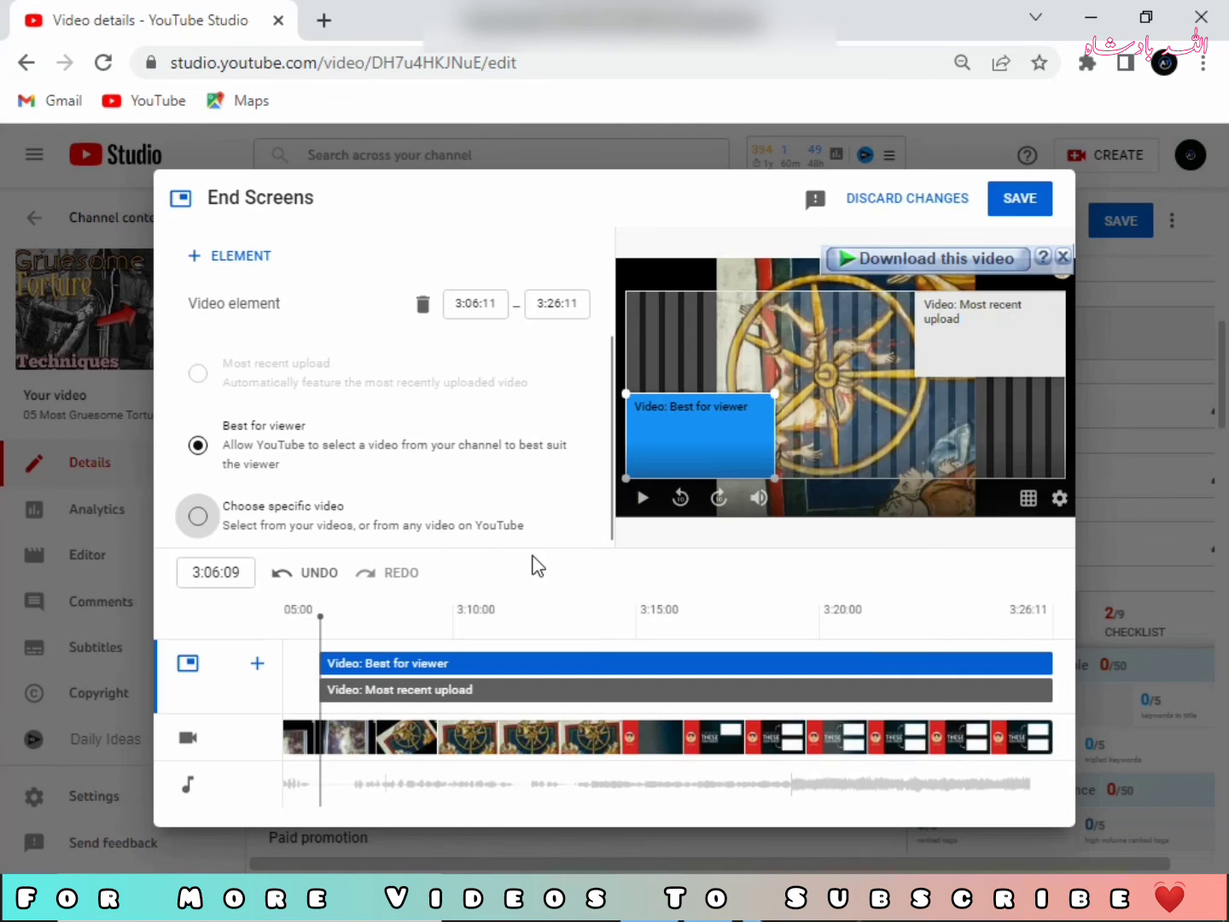
scroll(513, 614, down, 1)
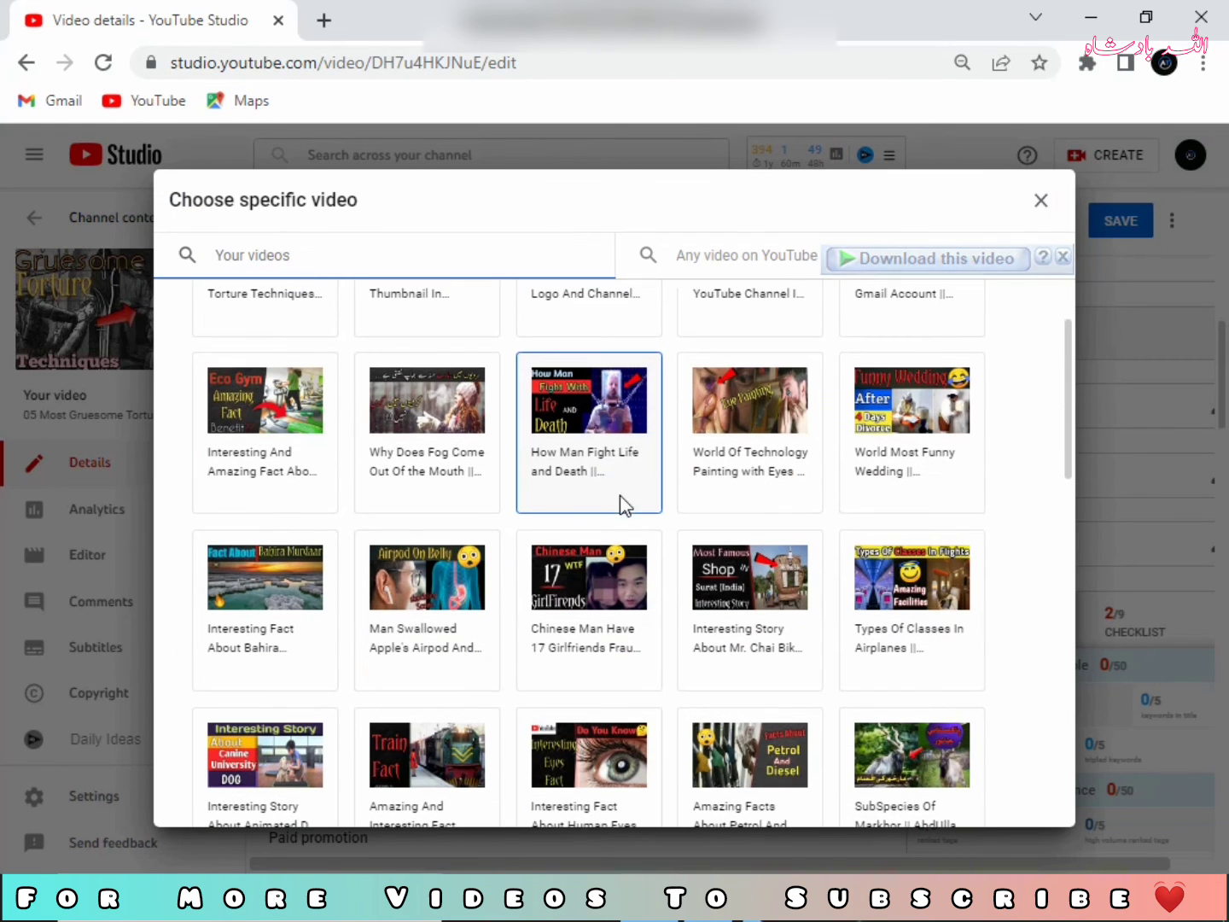
click(569, 604)
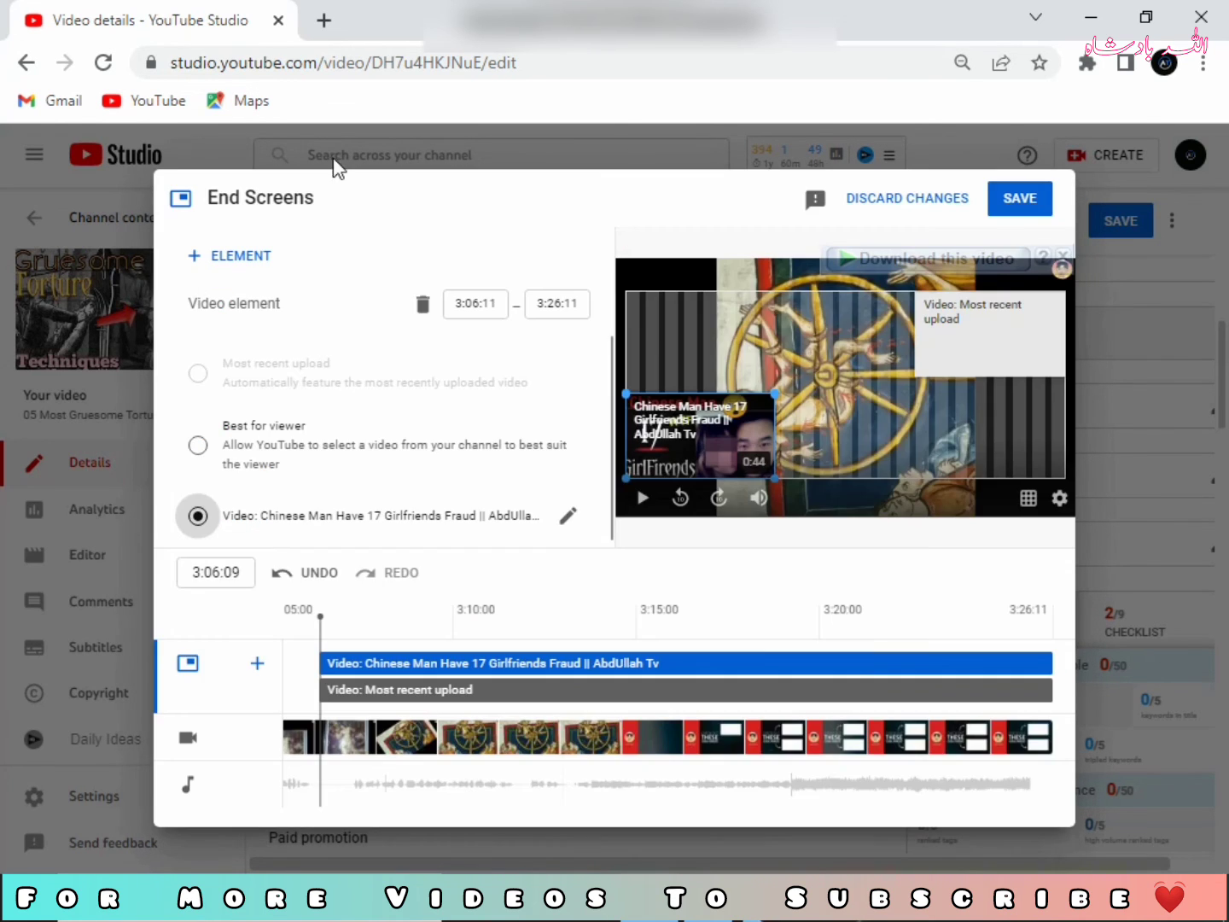
- Make the upper-right end screen element show the specific video "Top-5 Scariest Teeth in the Animal", and save the end screen
click(945, 327)
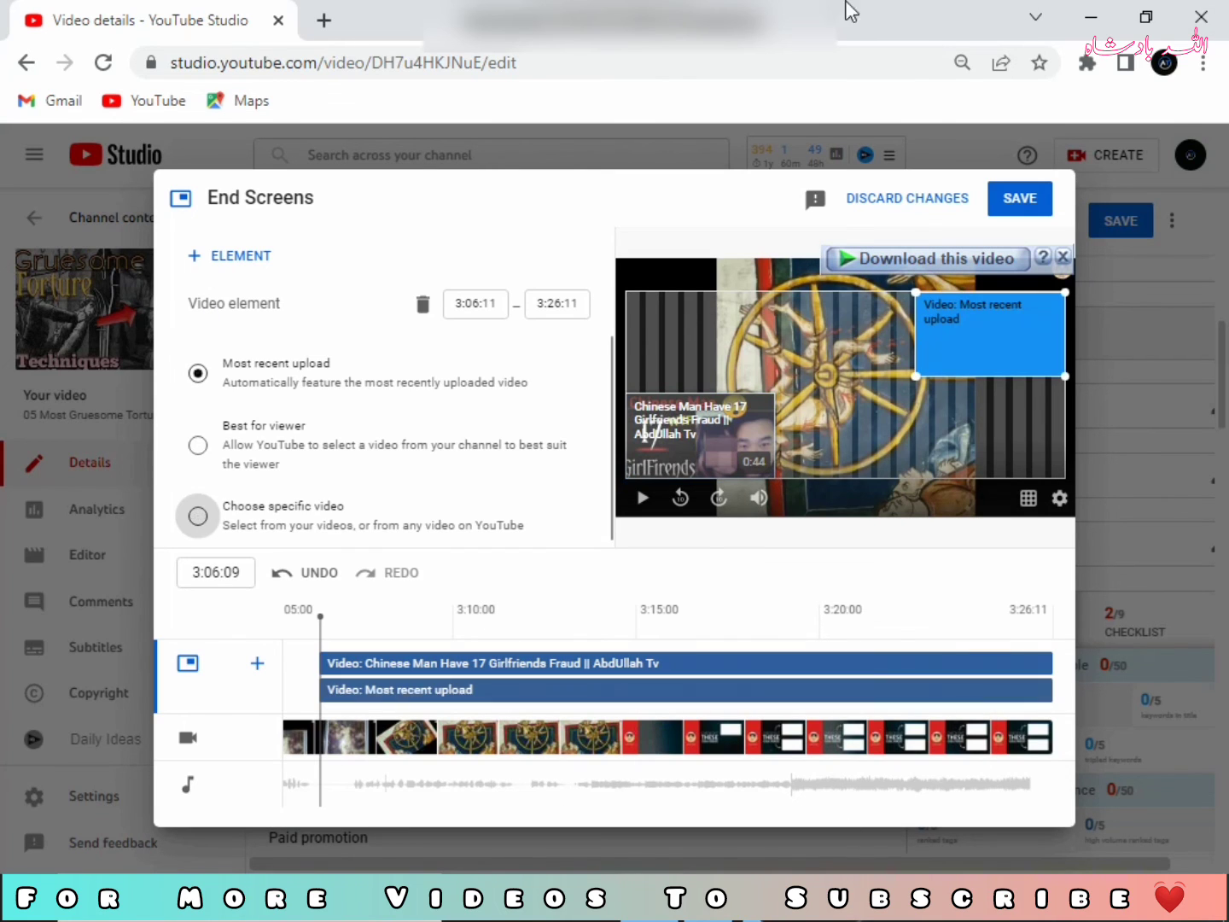
click(267, 515)
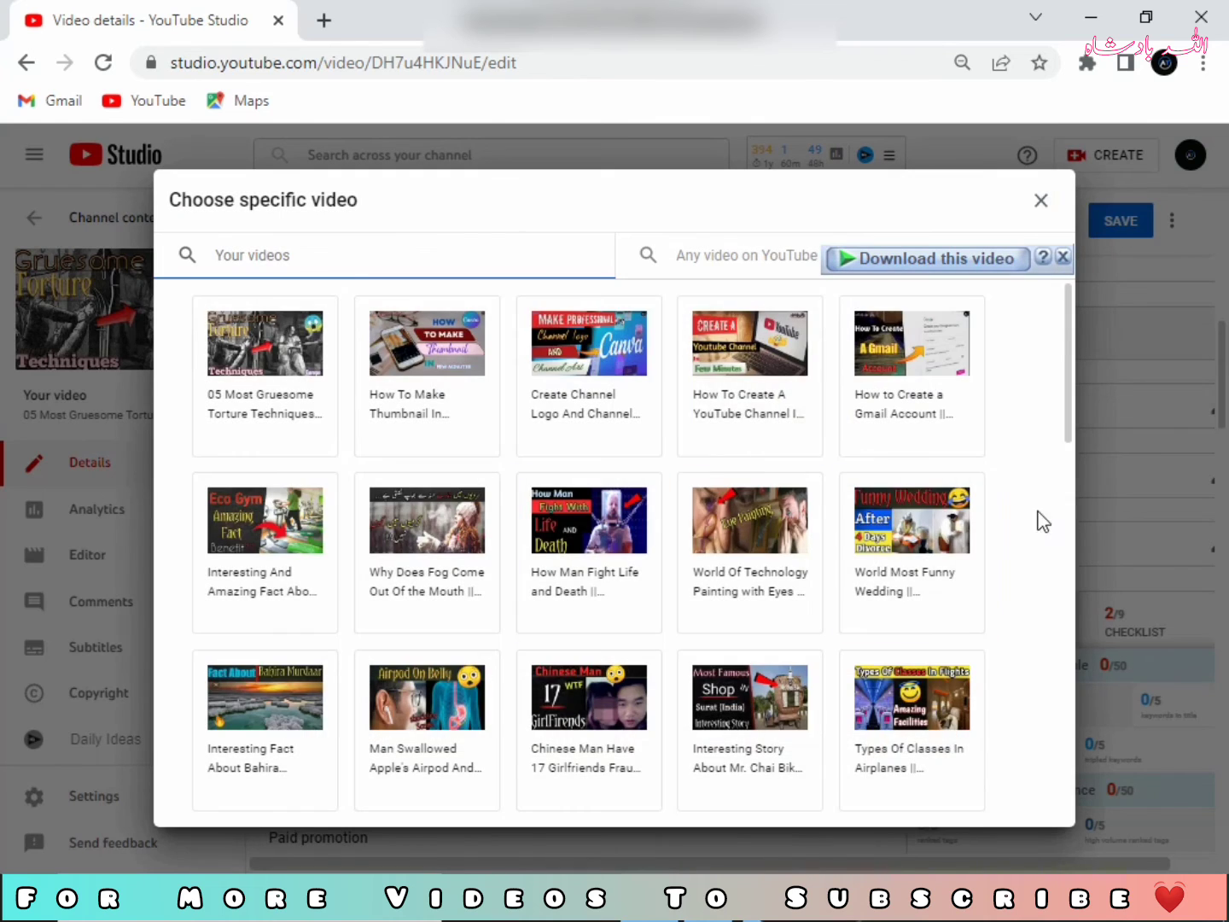
scroll(1007, 523, down, 10)
scroll(939, 542, down, 4)
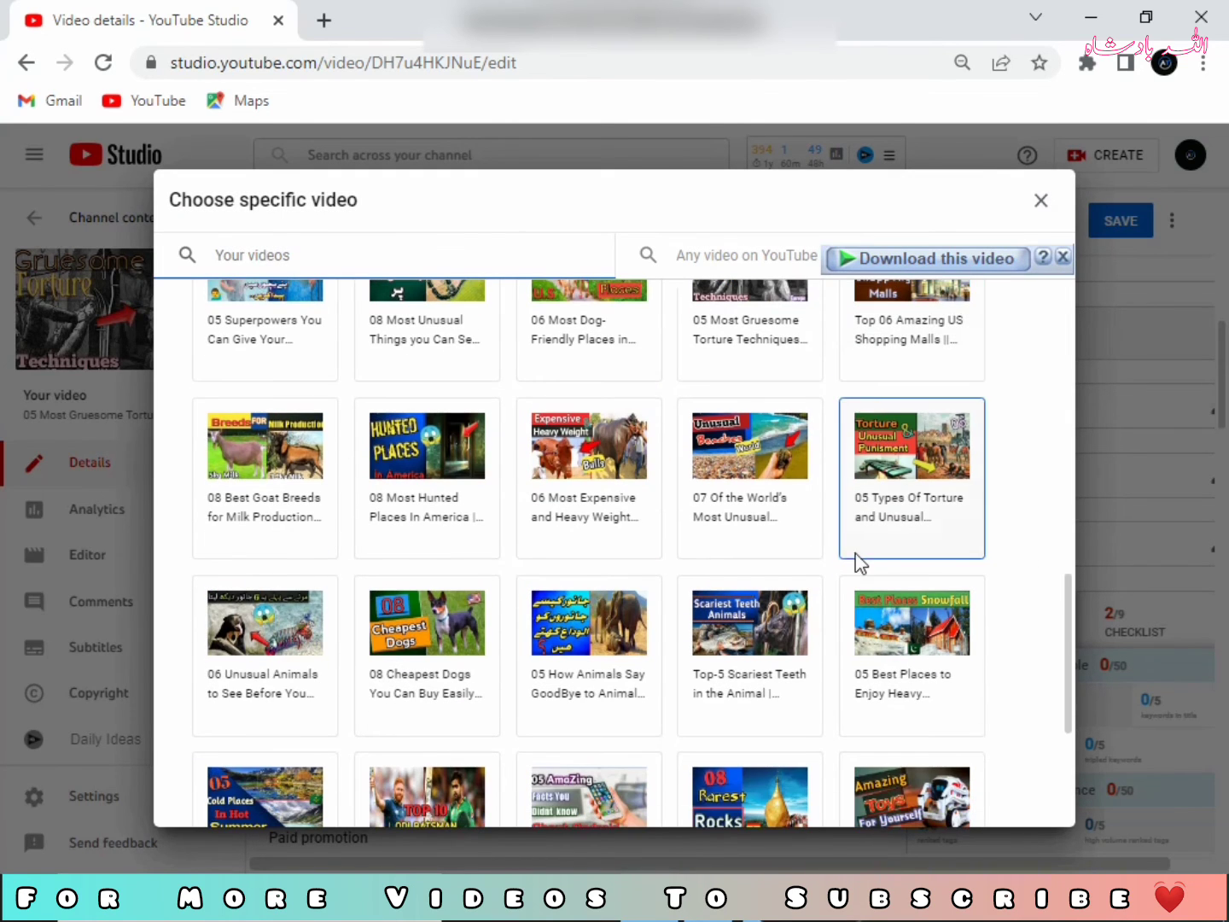
click(752, 608)
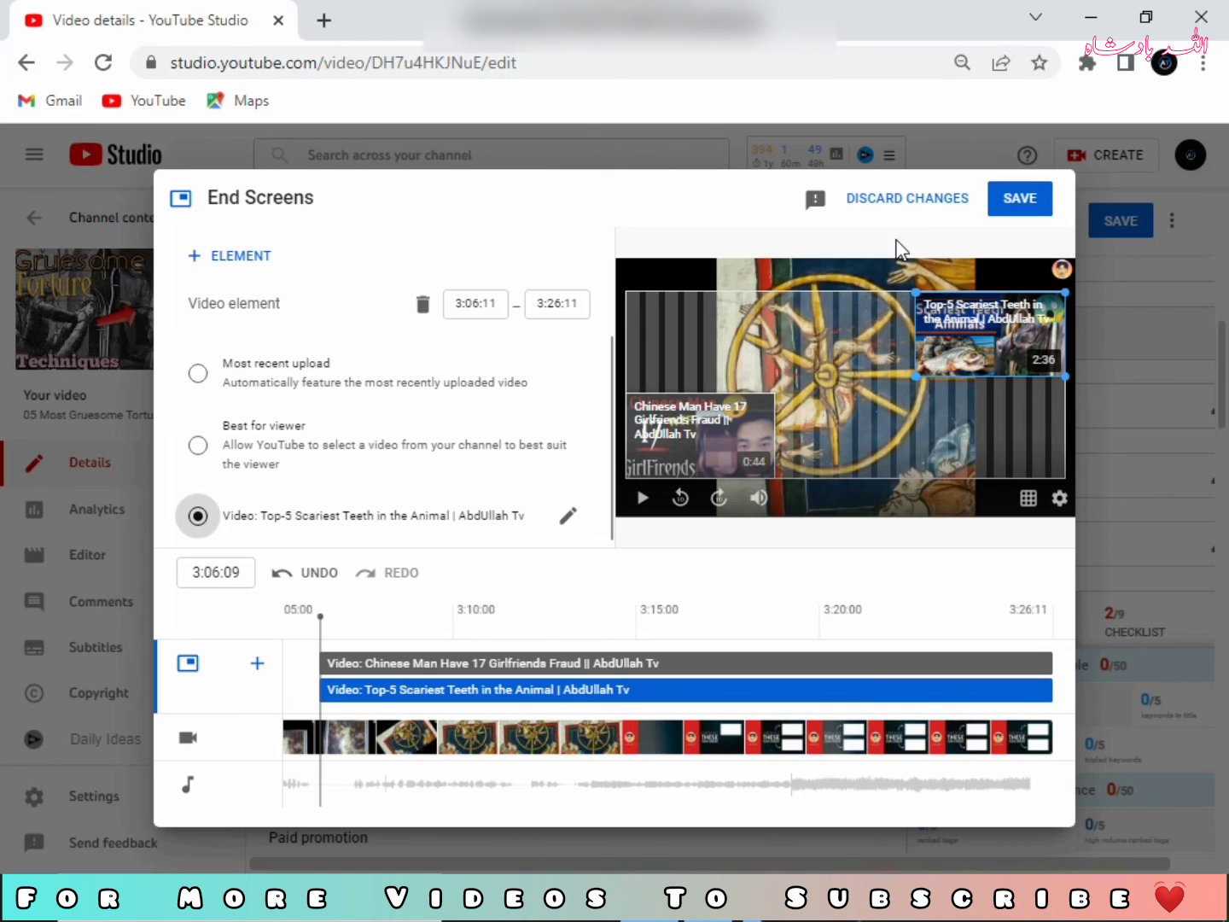
click(1005, 198)
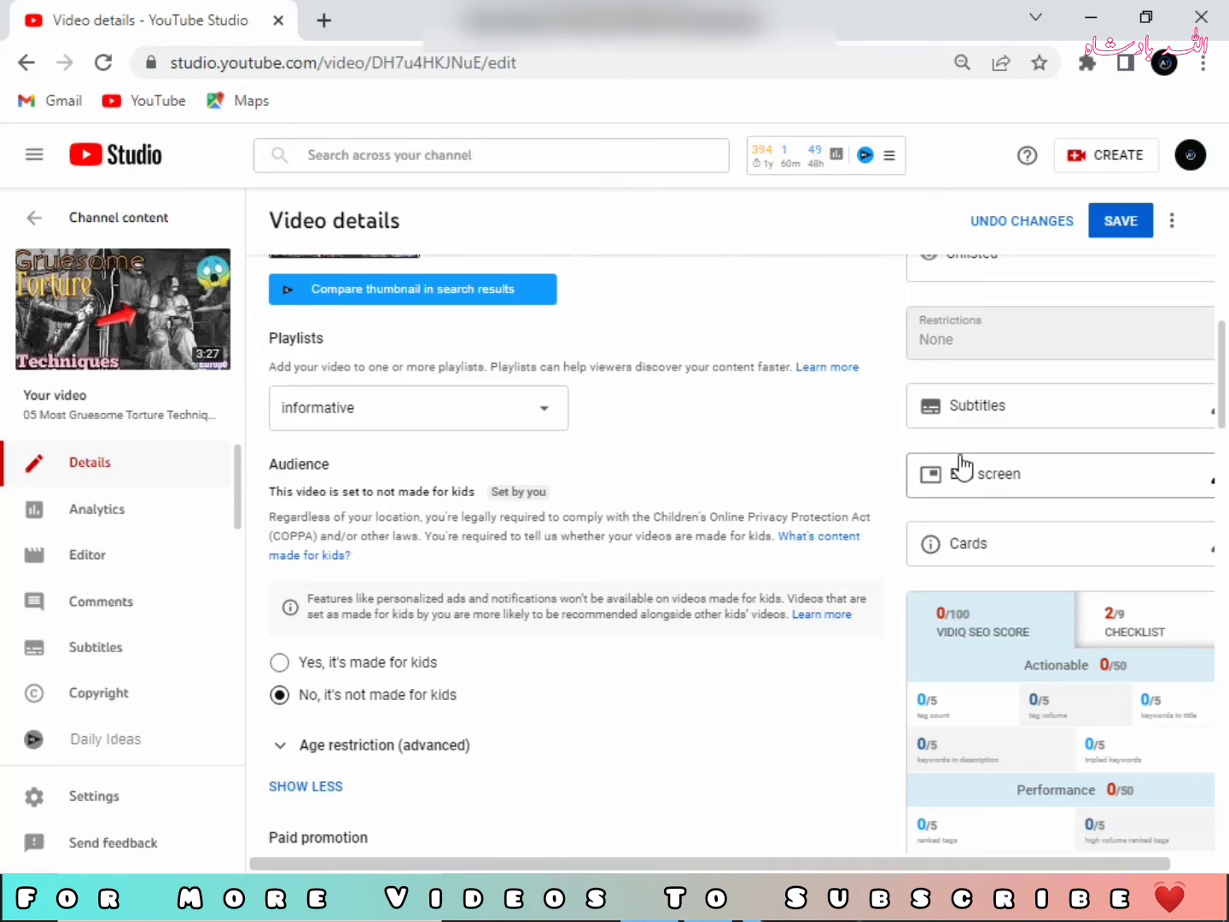
- Change the video's visibility to Public and save the video details
scroll(372, 588, up, 4)
scroll(401, 575, down, 6)
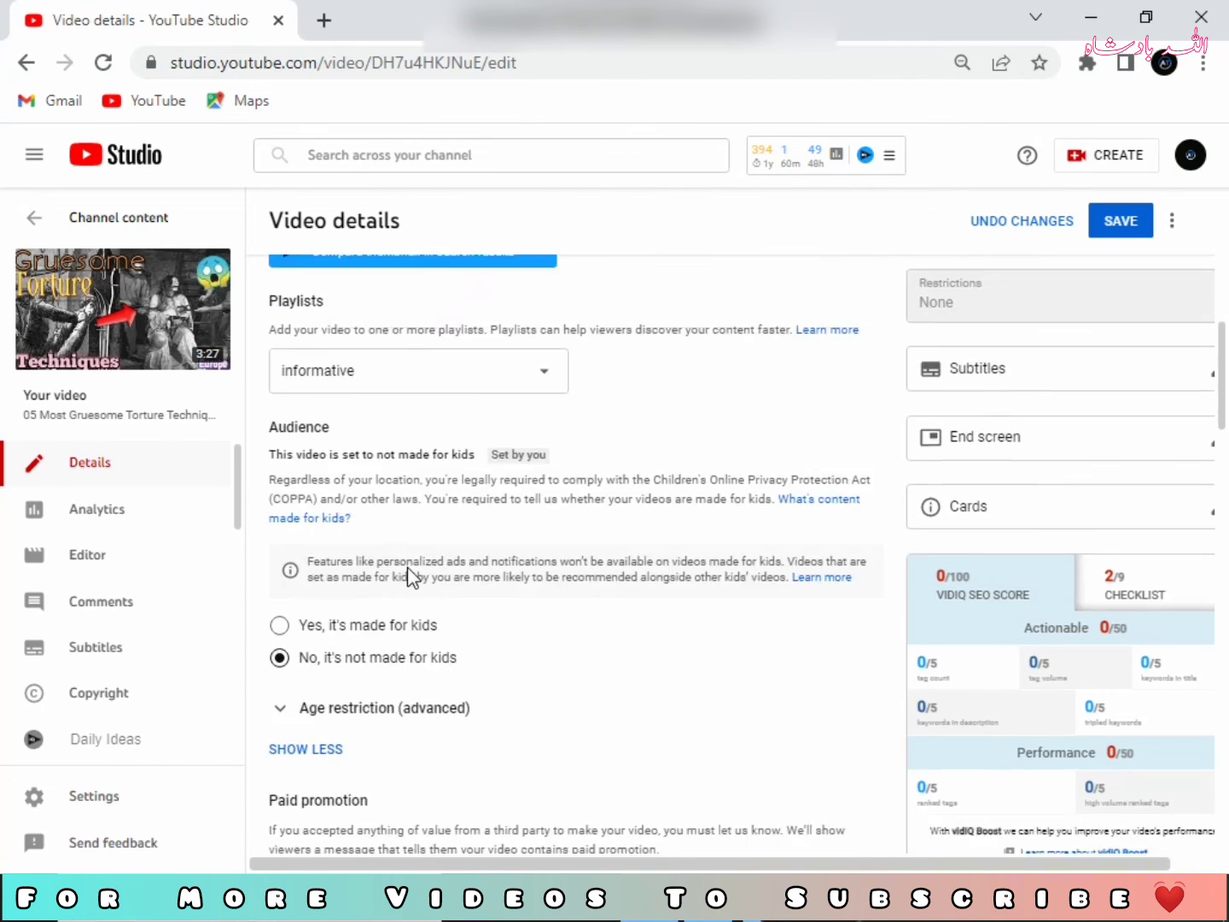
scroll(612, 570, up, 6)
scroll(796, 506, down, 4)
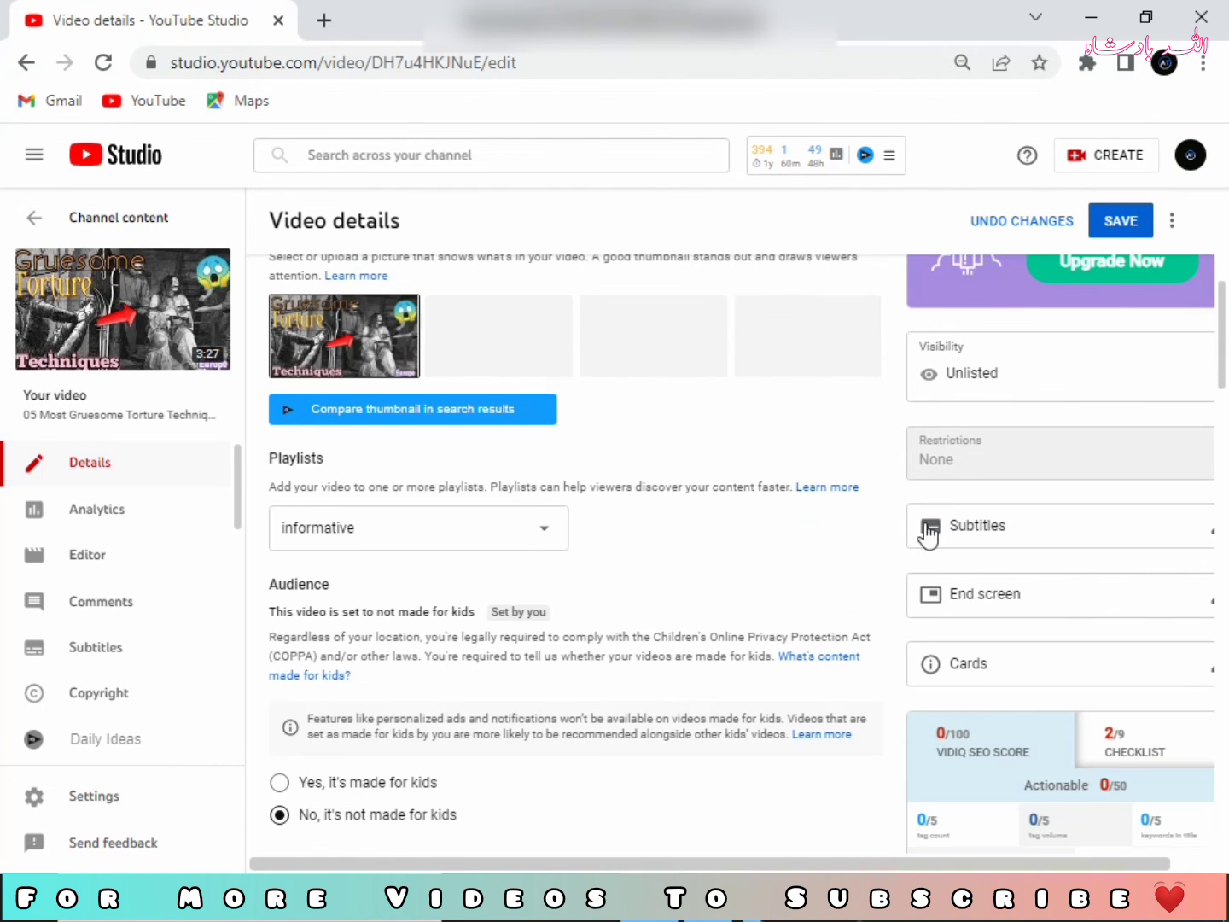
click(1003, 388)
click(864, 499)
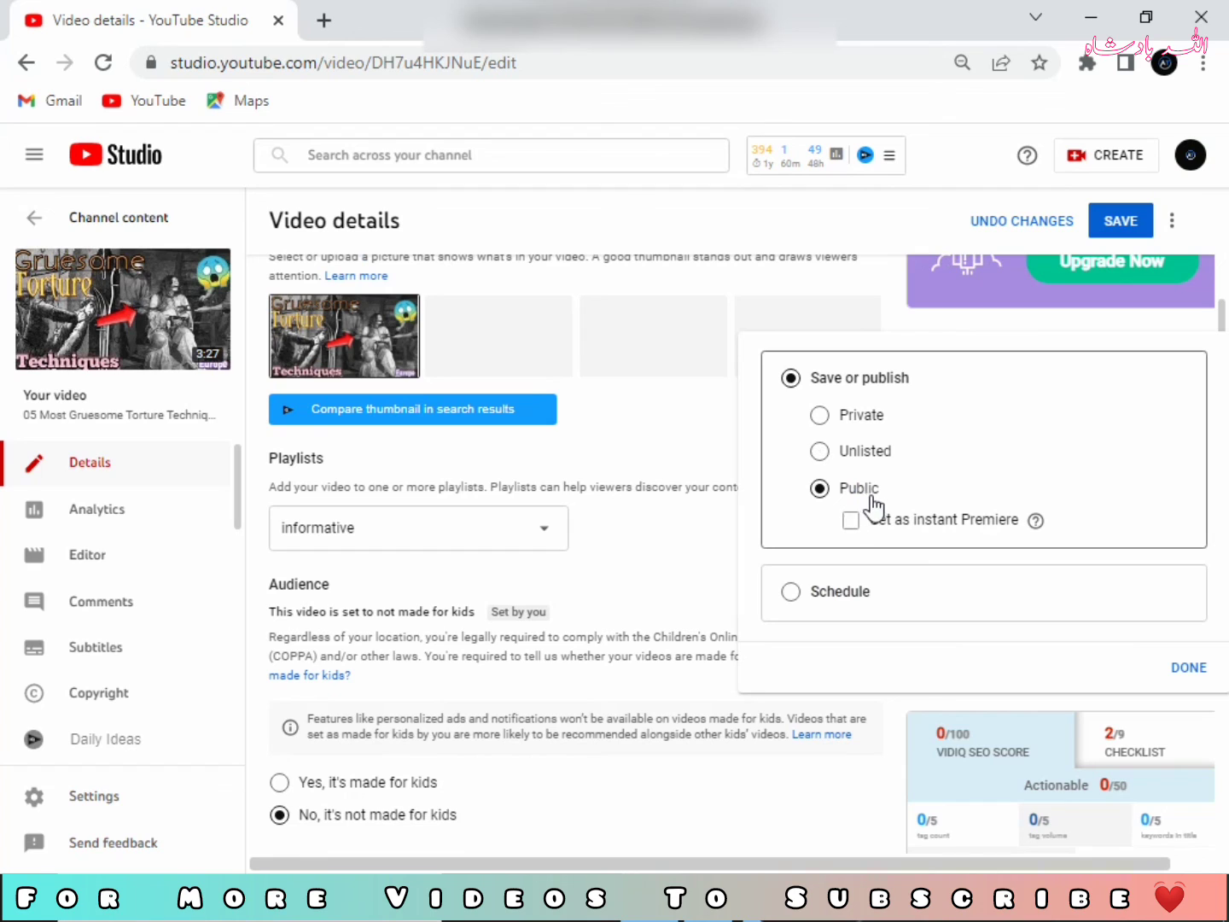
click(1176, 670)
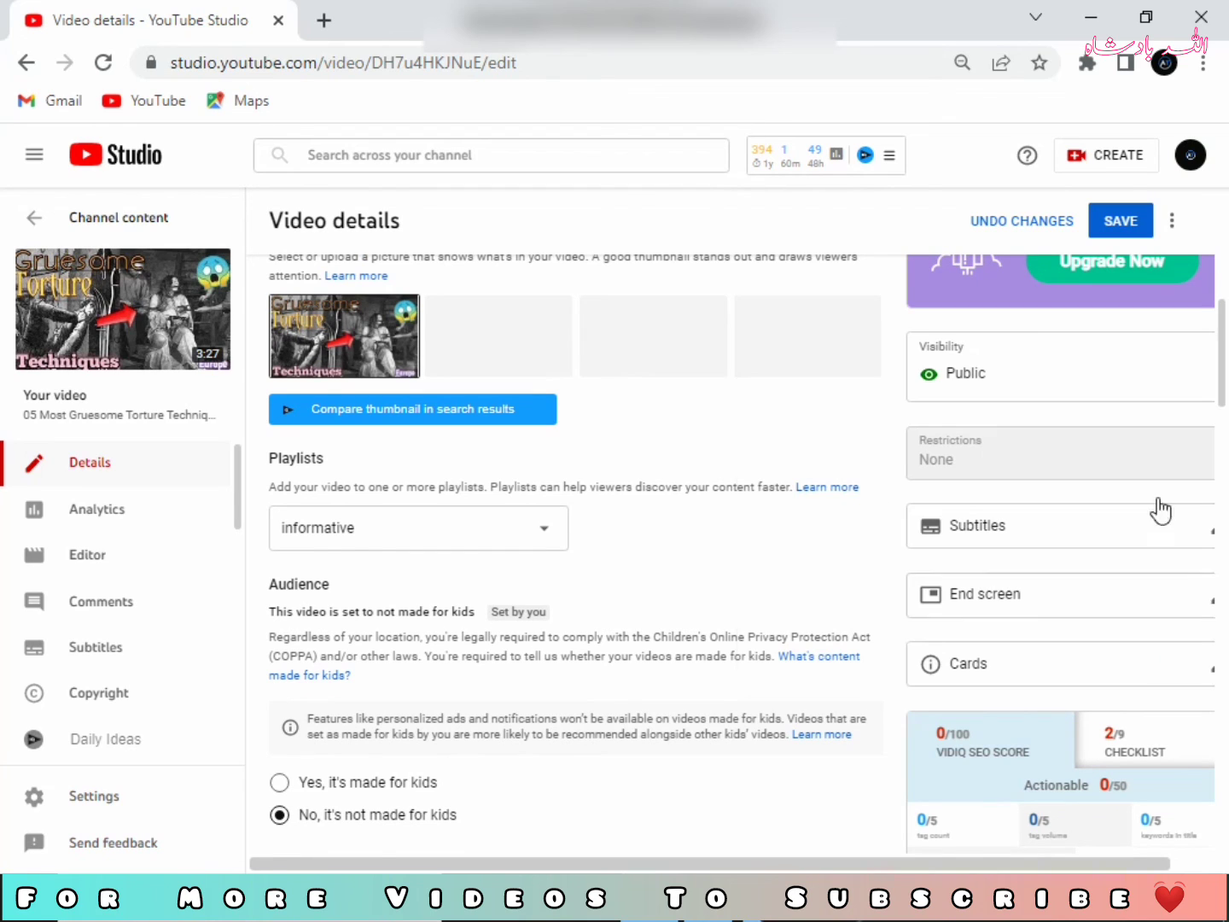
click(1123, 222)
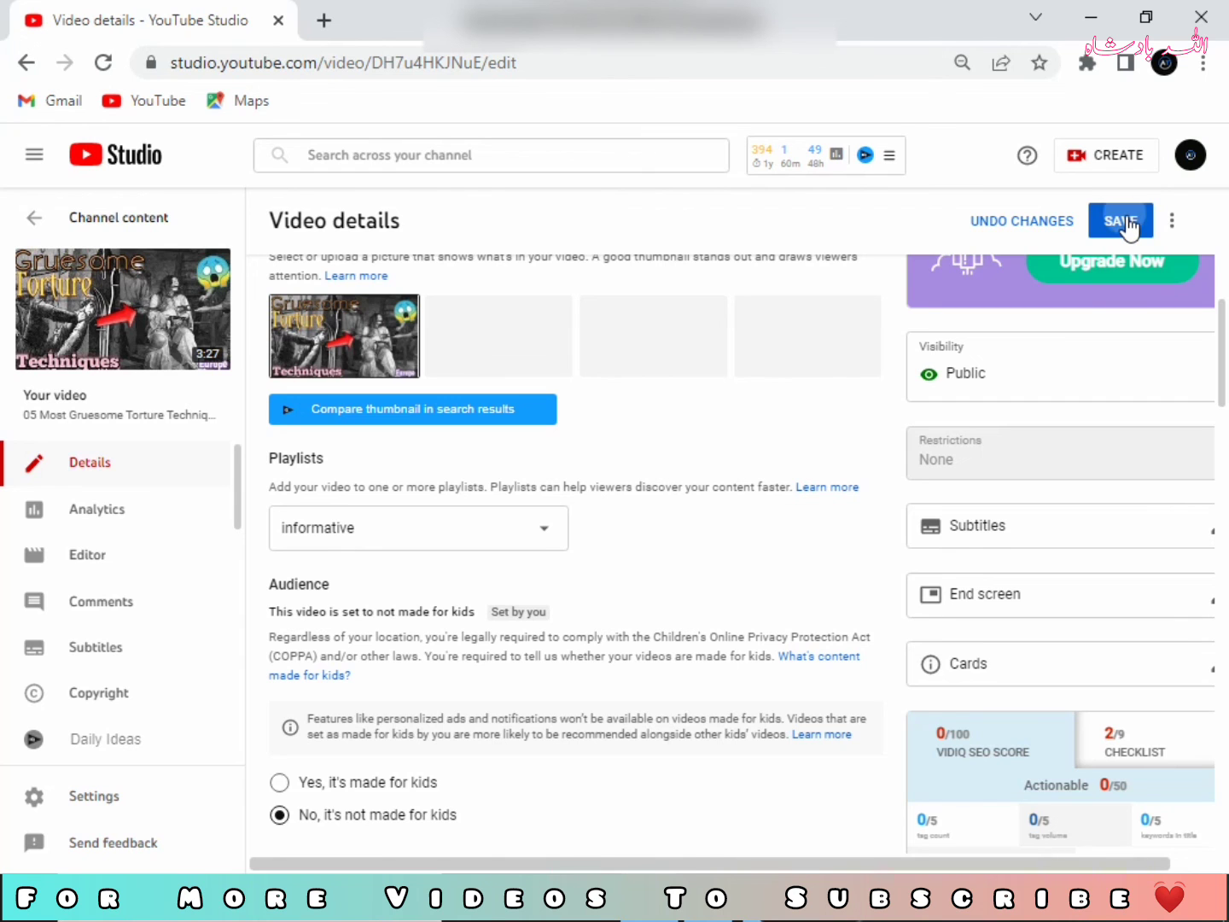